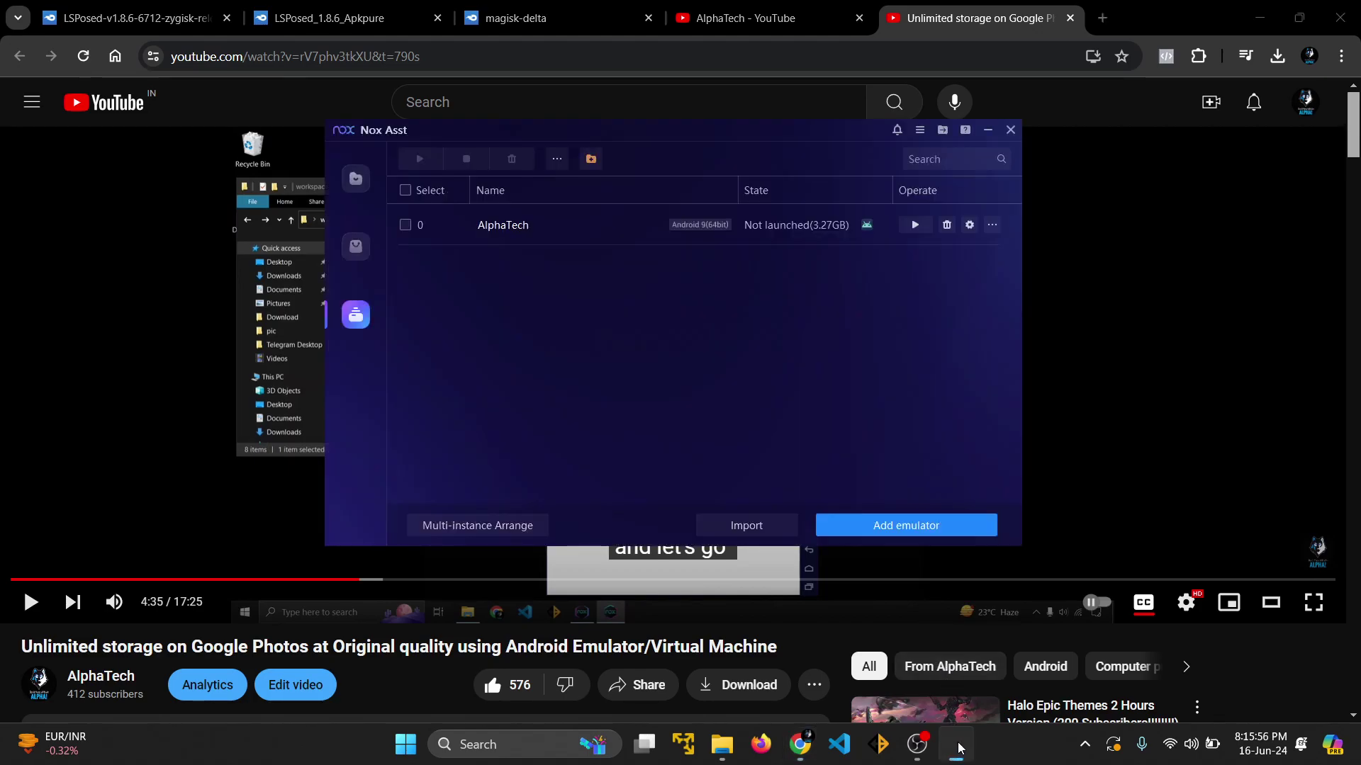
- Add an Android 9 NoxPlayer1 instance and set its resolution to Mobile phone
left_click(886, 523)
left_click(694, 327)
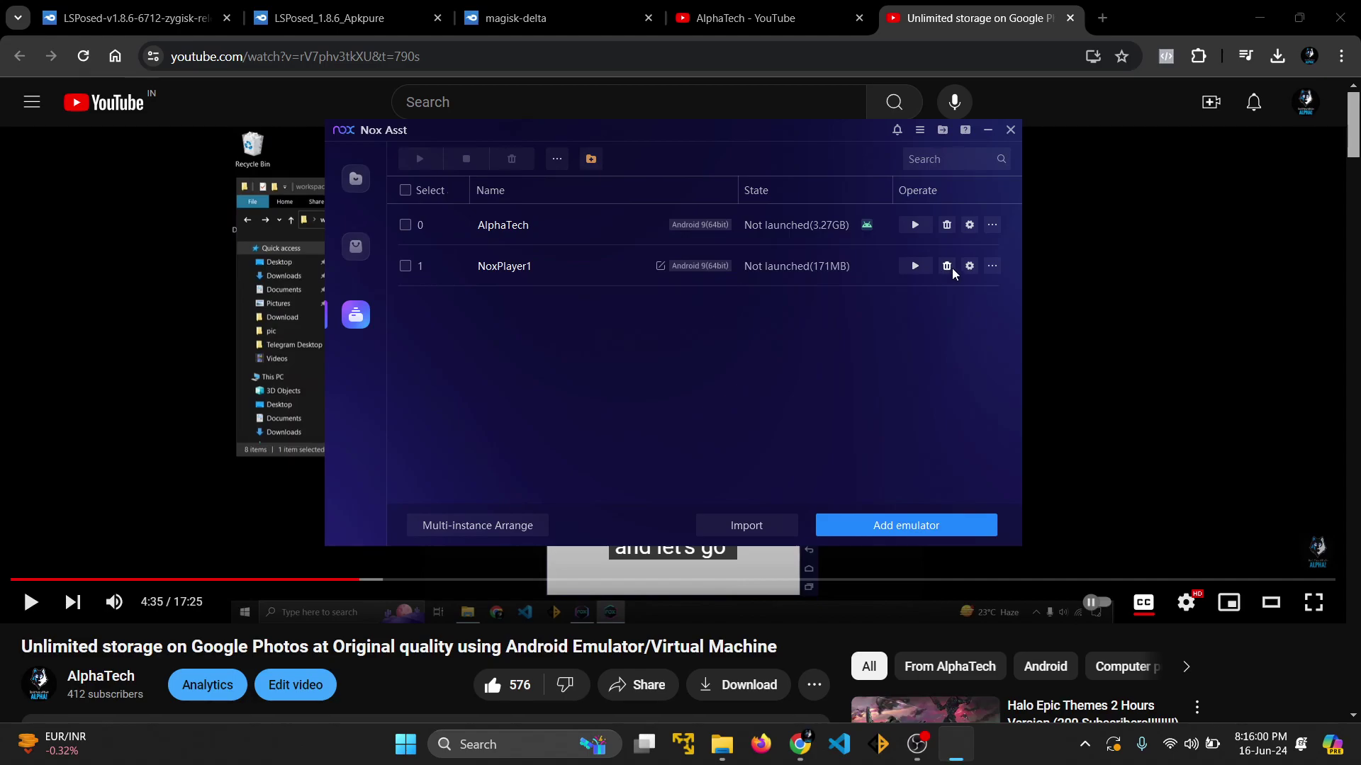
left_click(970, 266)
left_click(619, 354)
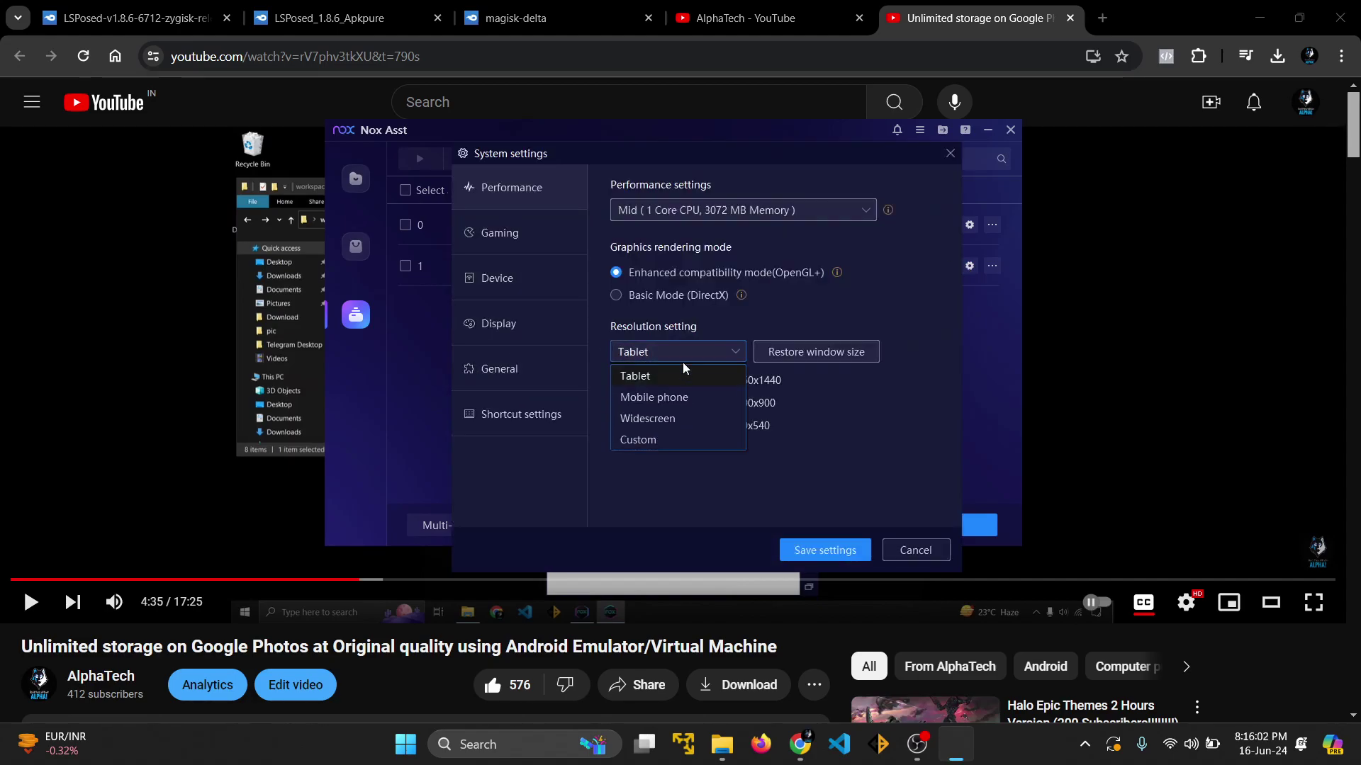
left_click(674, 398)
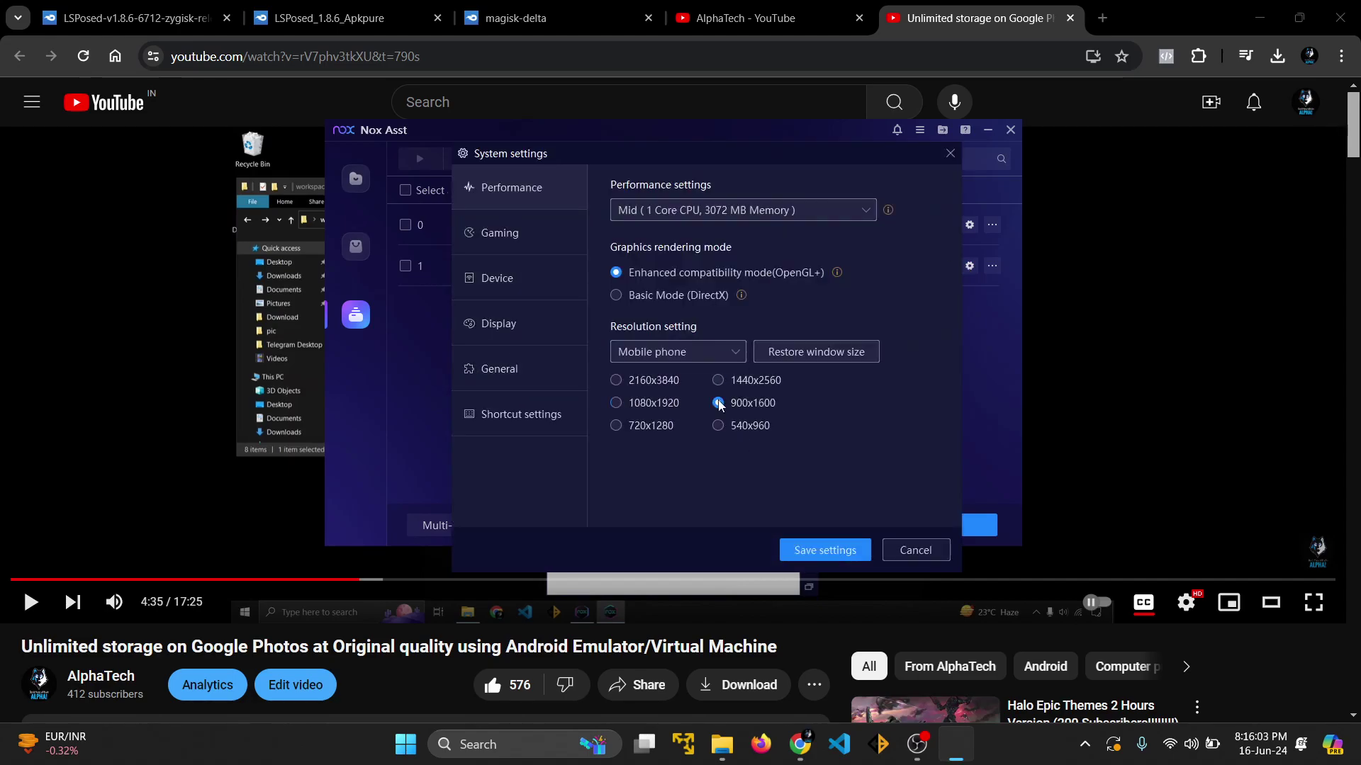
- Set NoxPlayer1's language to English, save the settings, and confirm the update
left_click(531, 231)
left_click(528, 277)
left_click(531, 320)
left_click(523, 368)
left_click(525, 414)
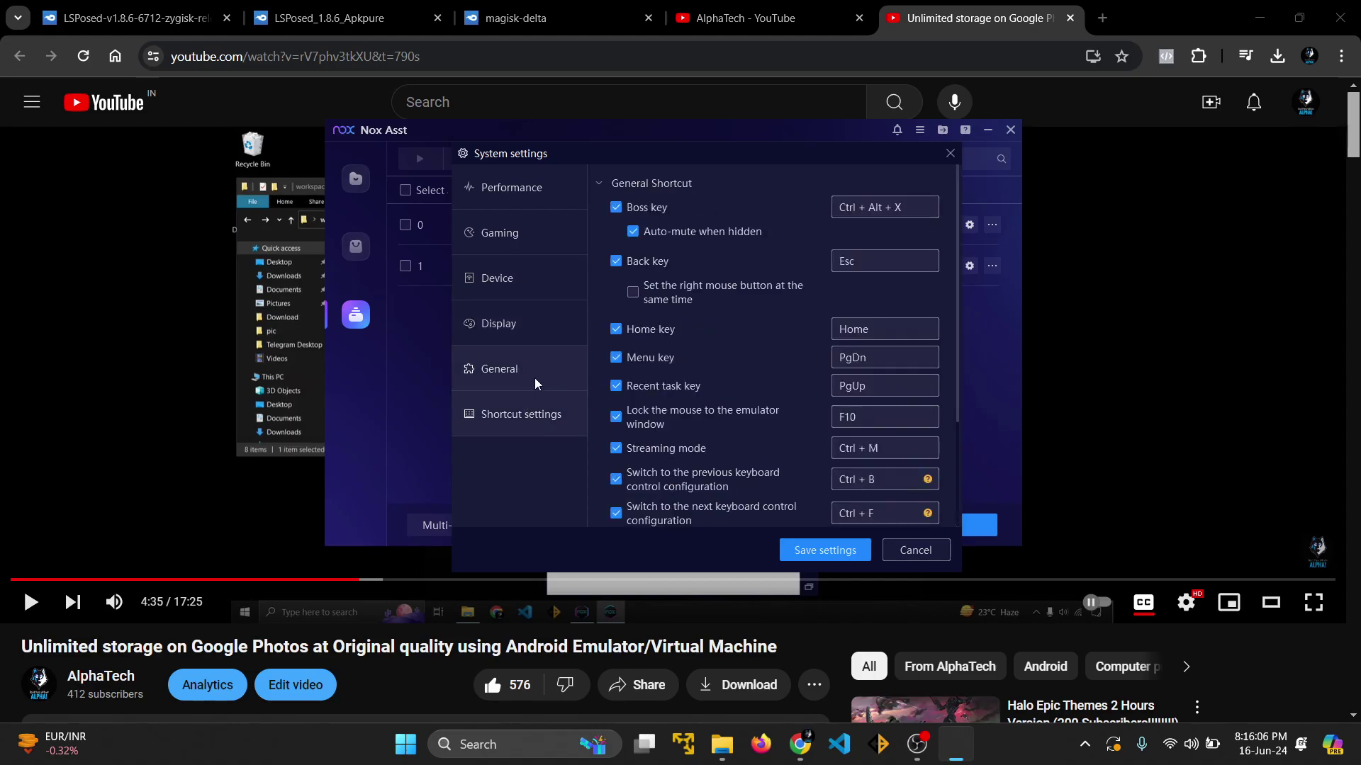
left_click(510, 364)
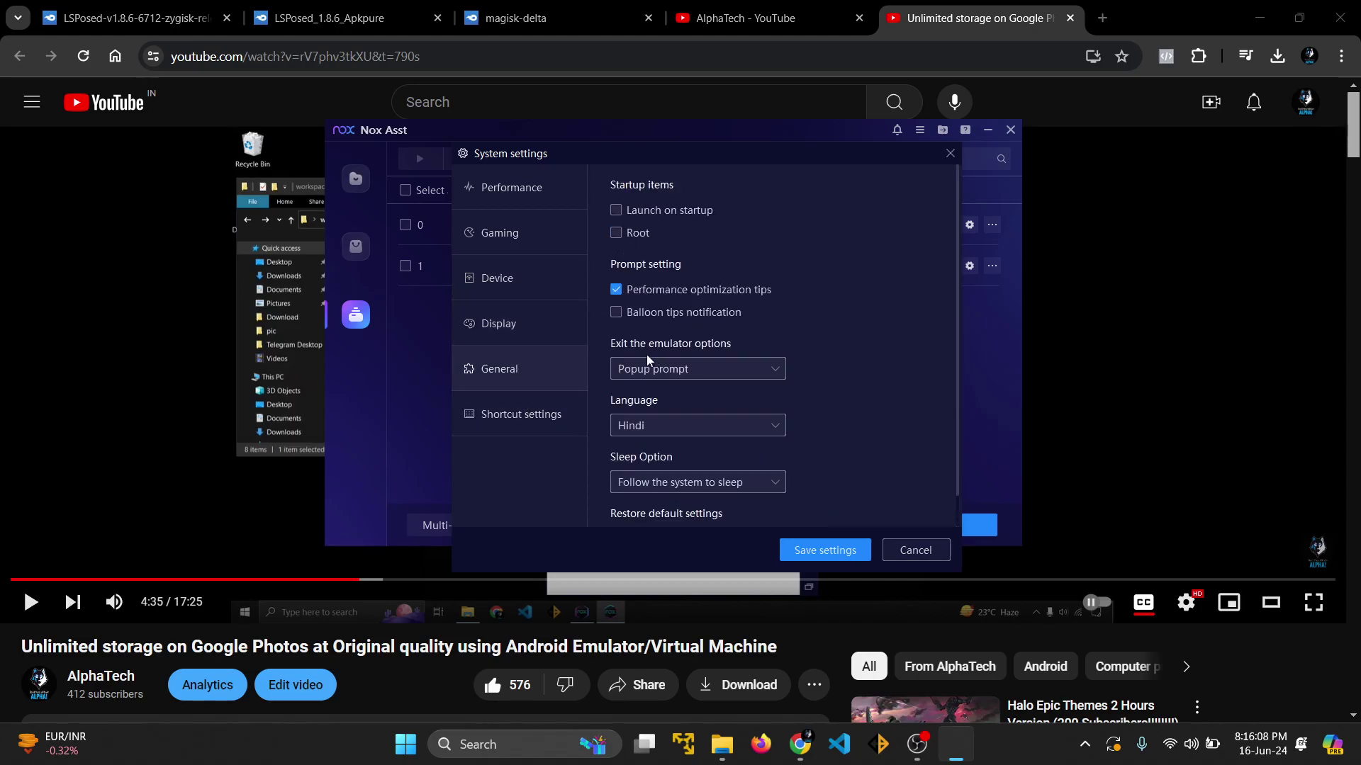
left_click(680, 427)
scroll(683, 446, "up", 5)
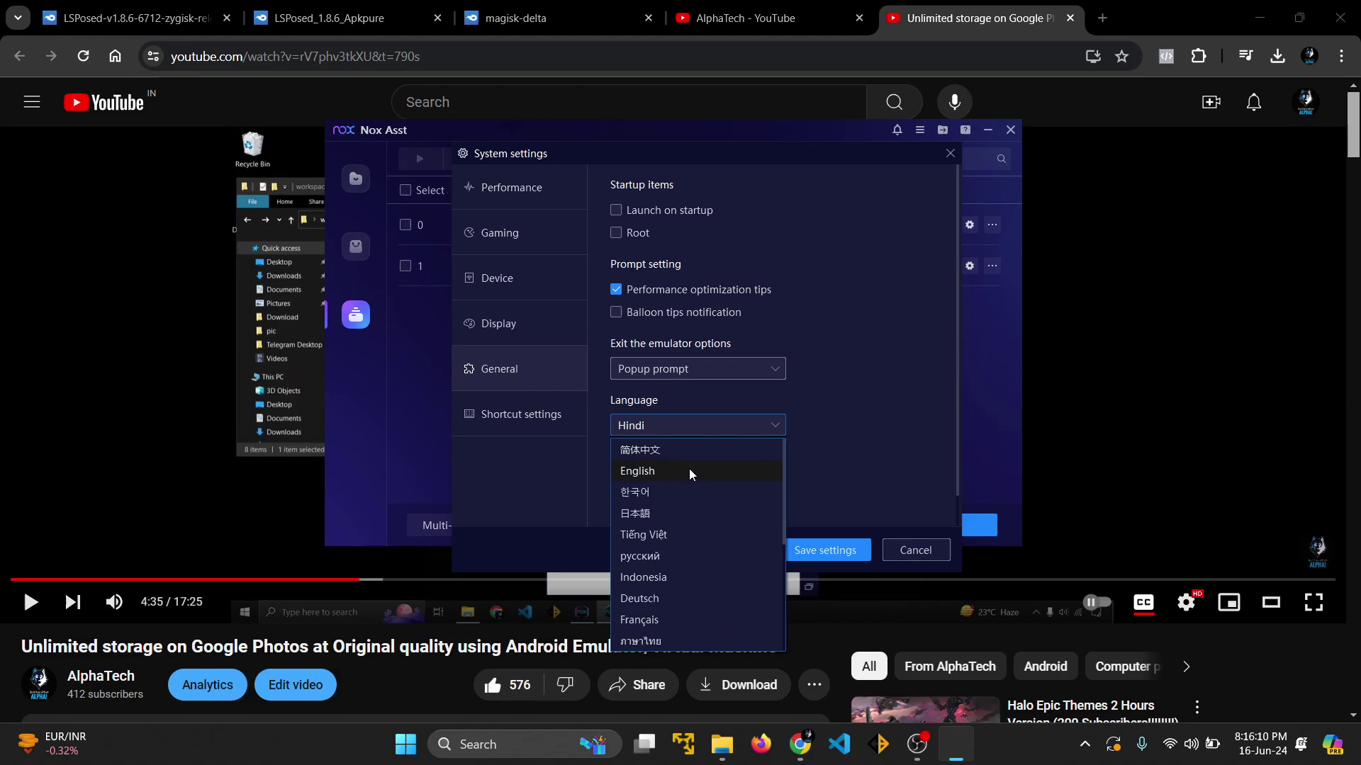
left_click(689, 469)
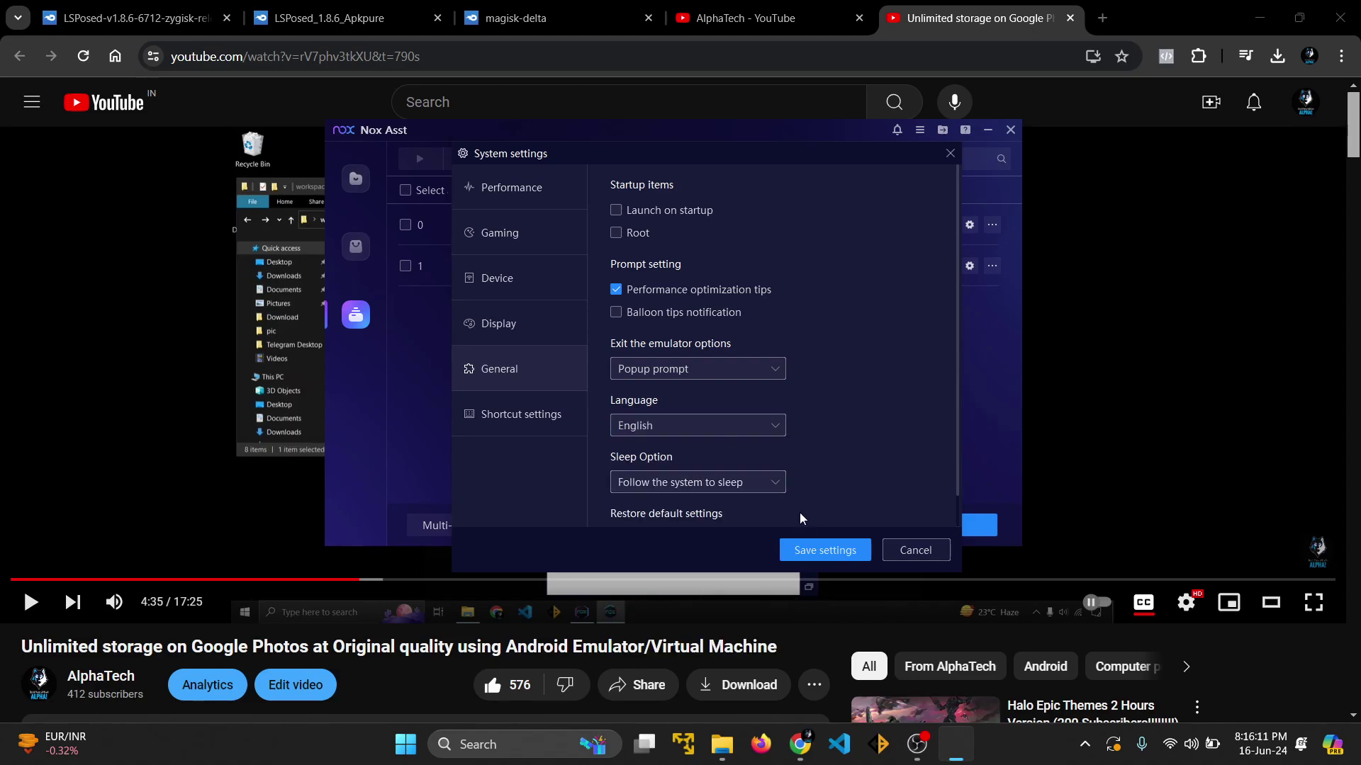
left_click(814, 549)
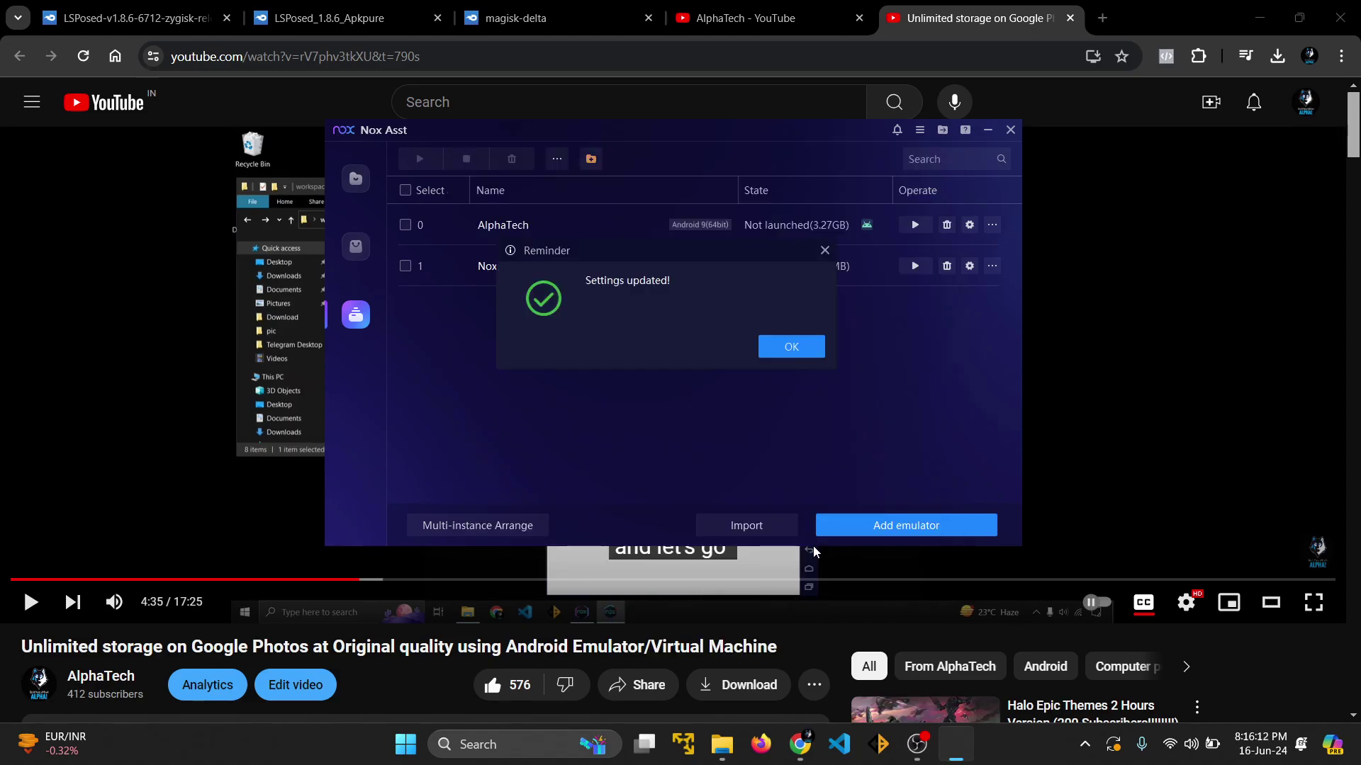
left_click(791, 347)
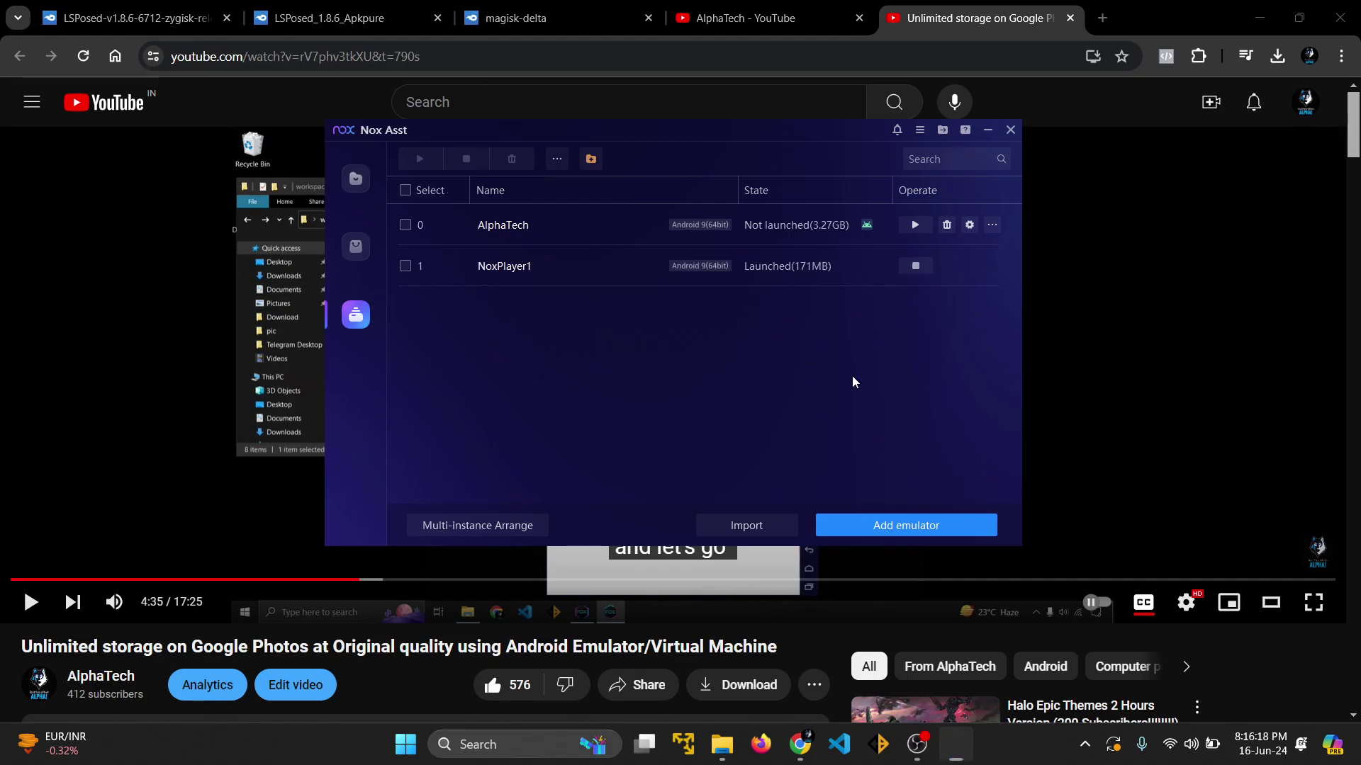
left_click(988, 24)
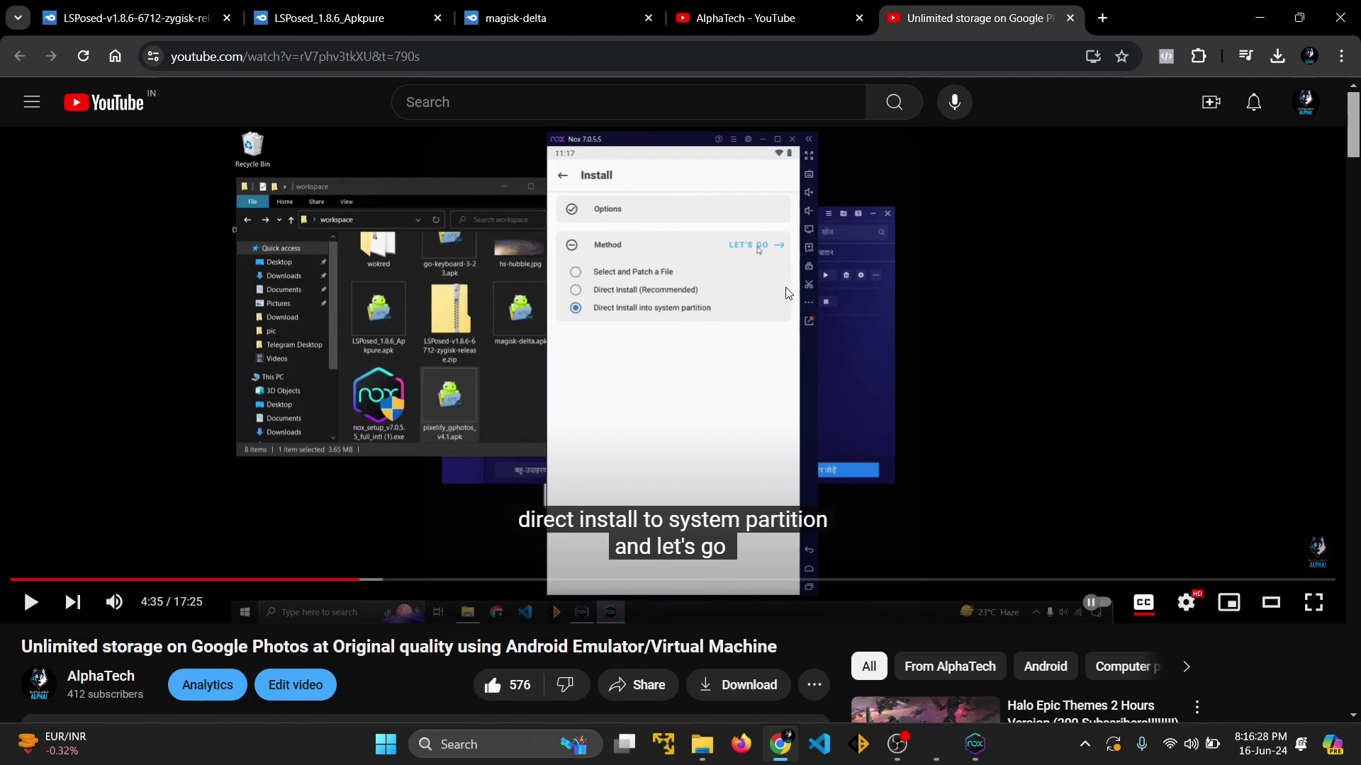
- Bring the running NoxPlayer1 emulator window to the front
left_click(975, 744)
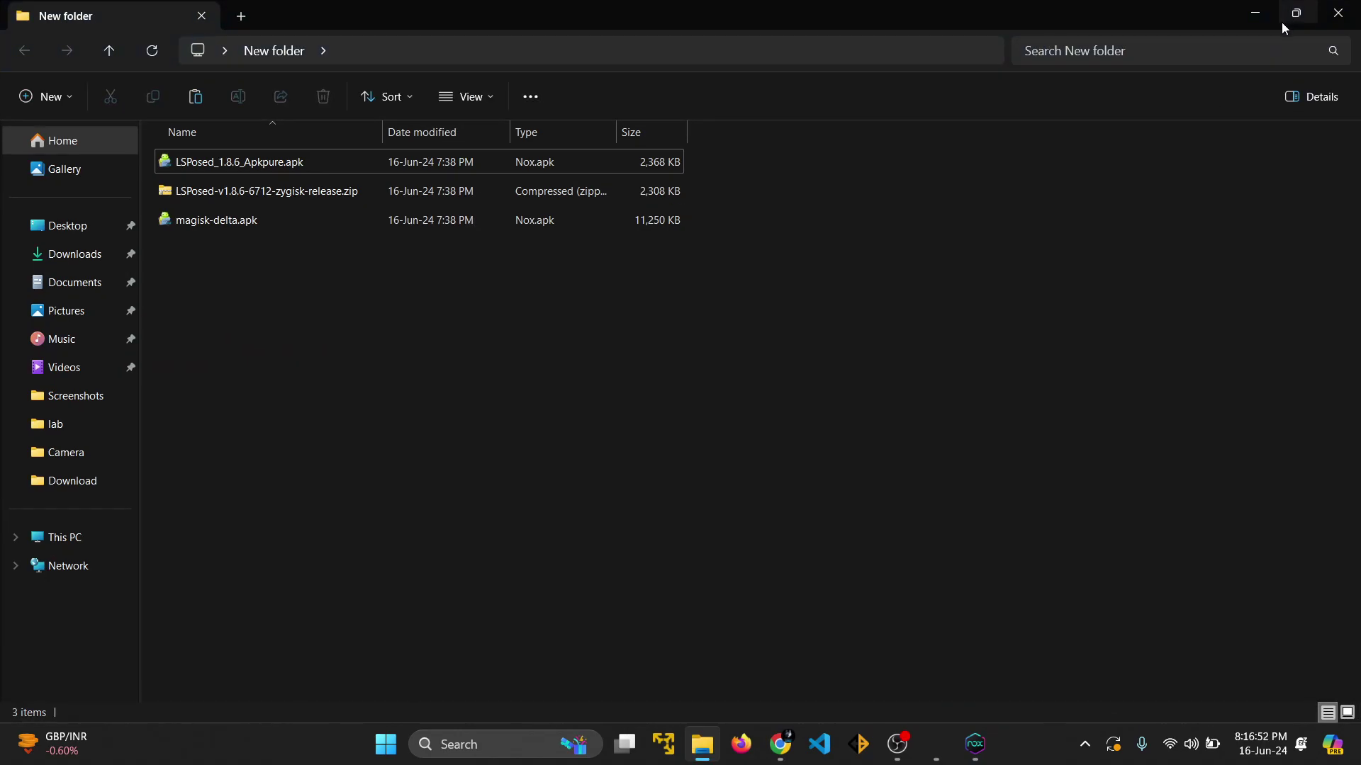
- Drag magisk-delta.apk from the folder onto the NoxPlayer1 window to install it
left_click_drag(1074, 17, 1116, 462)
left_click_drag(312, 663, 423, 705)
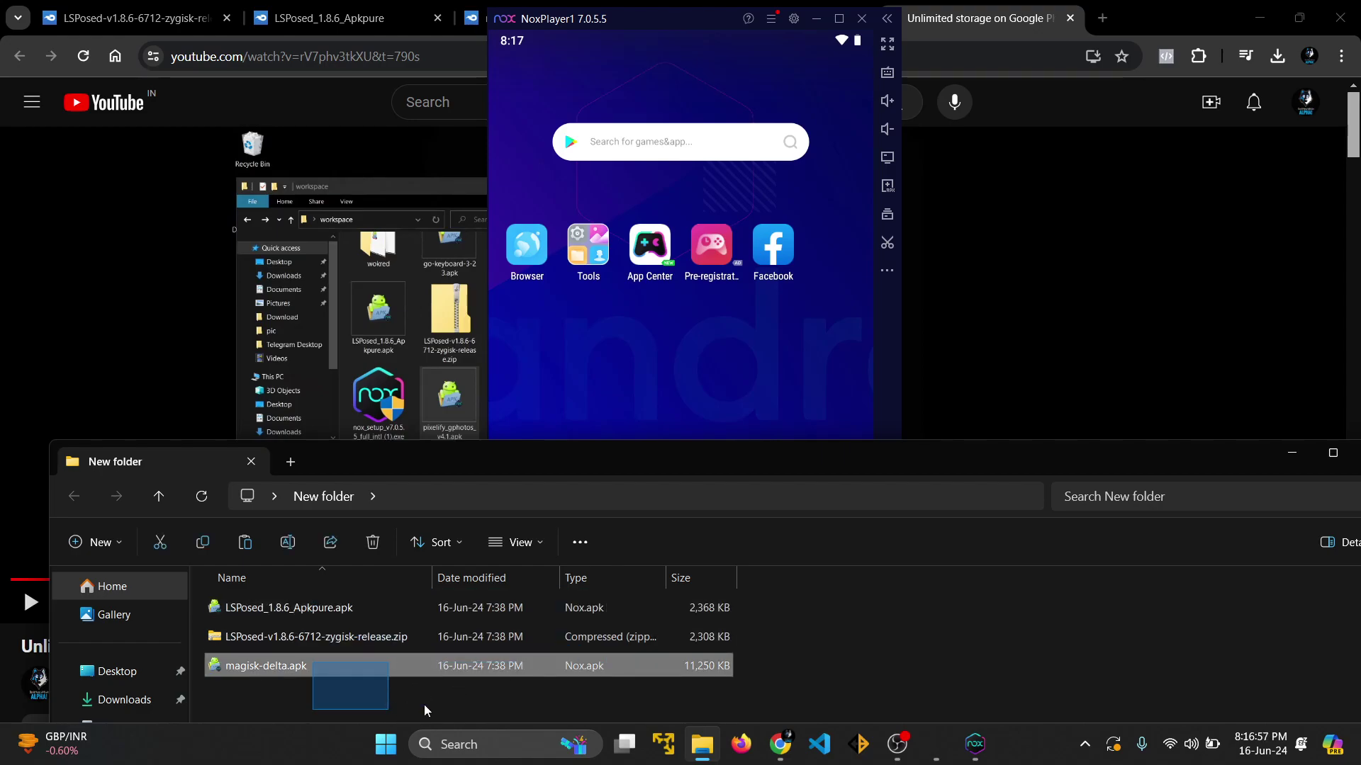
left_click(330, 666)
left_click_drag(563, 508, 367, 688)
left_click(278, 666)
left_click_drag(279, 666, 710, 350)
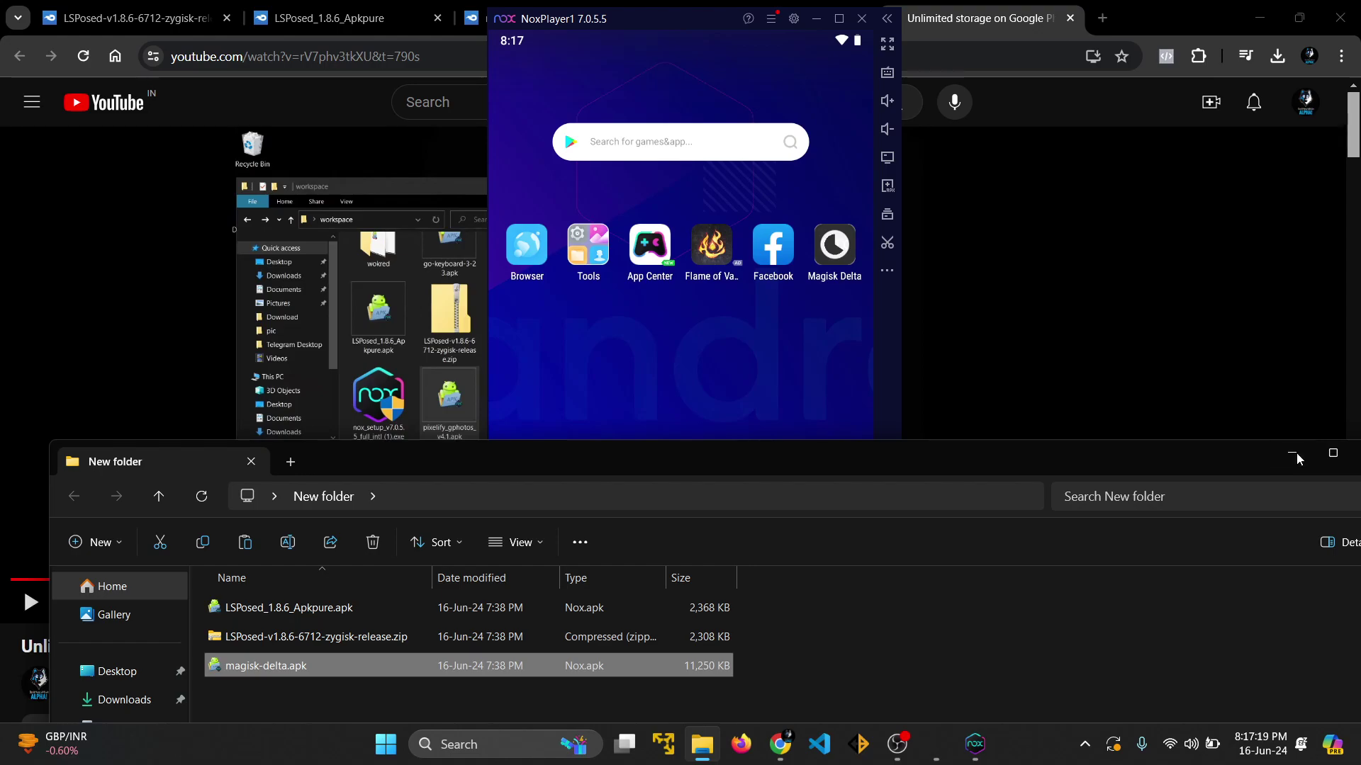
- Minimize File Explorer to uncover the NoxPlayer1 home screen
left_click(1296, 453)
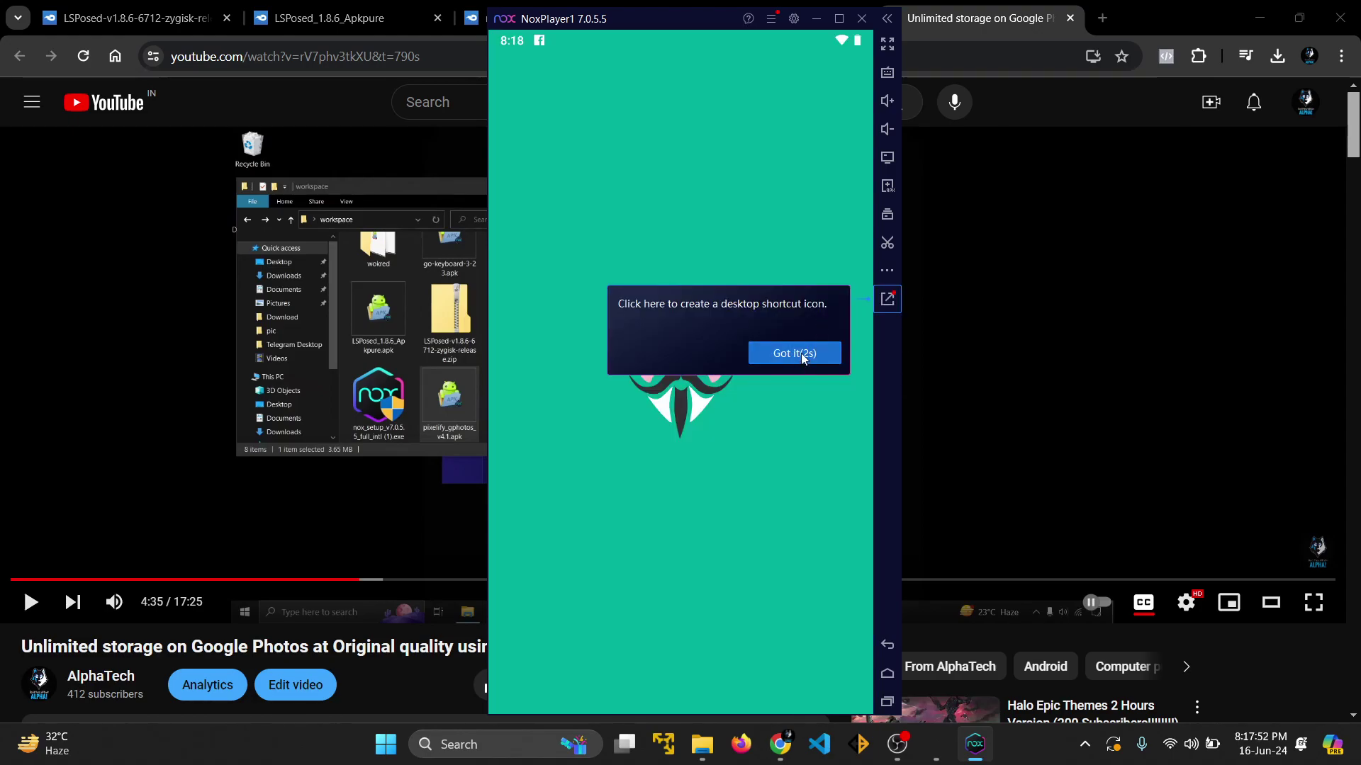
- Grant Magisk Delta storage access and choose the Select and Patch a File install method
left_click(803, 356)
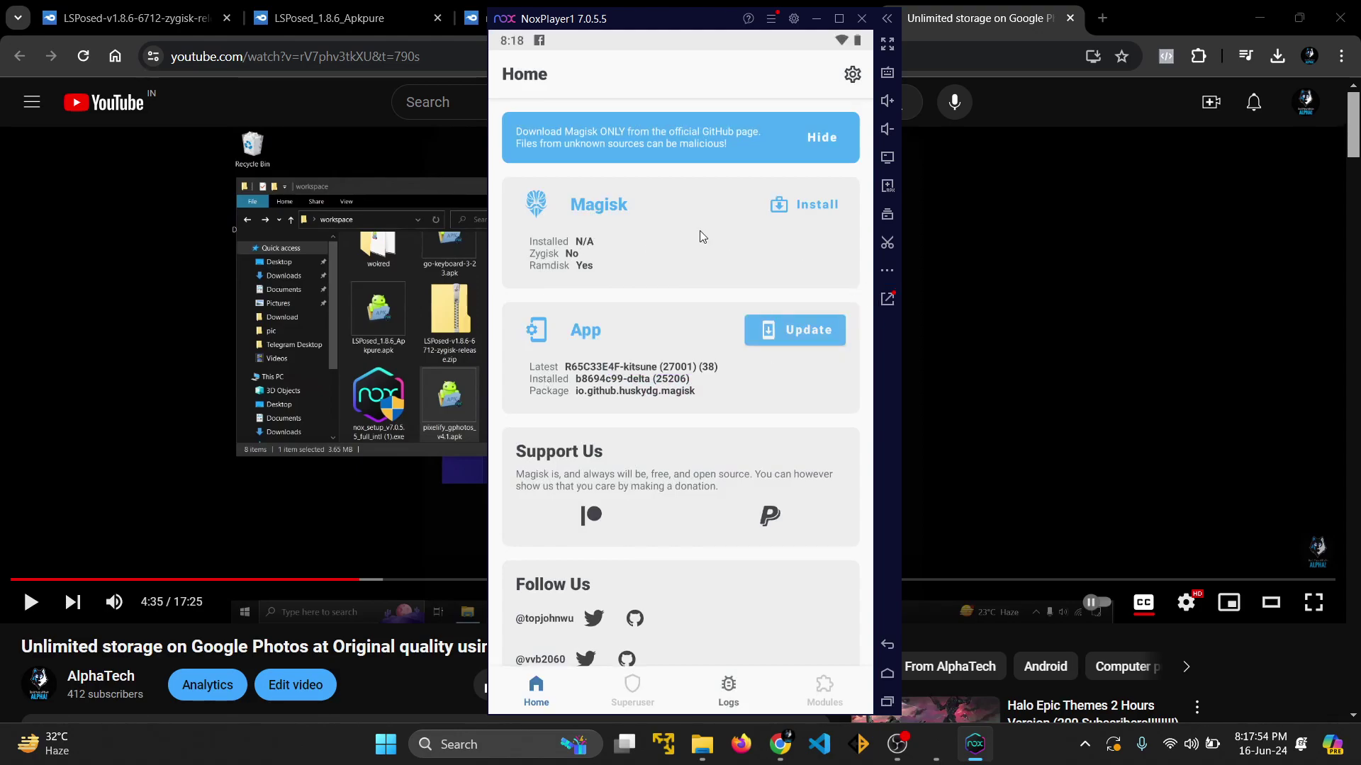
left_click(798, 203)
left_click(763, 437)
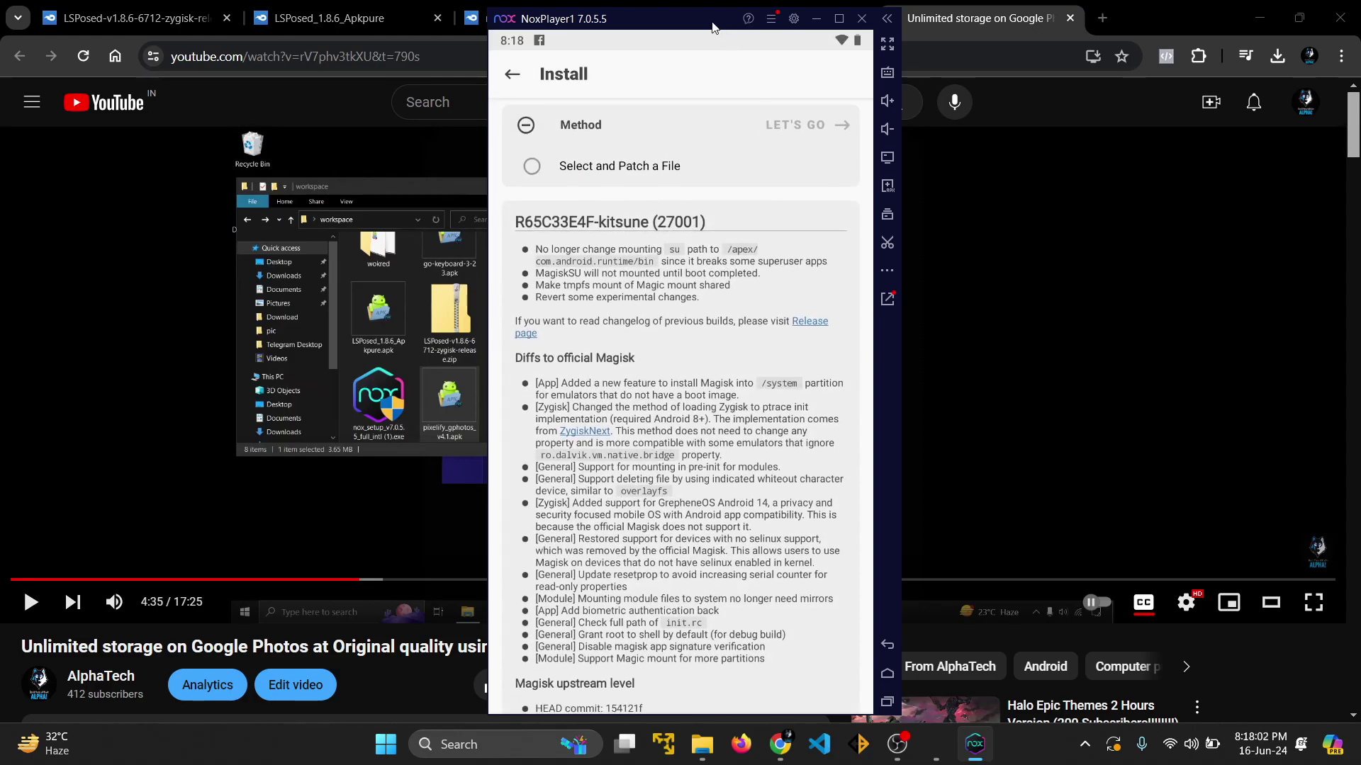
left_click_drag(712, 27, 1092, 100)
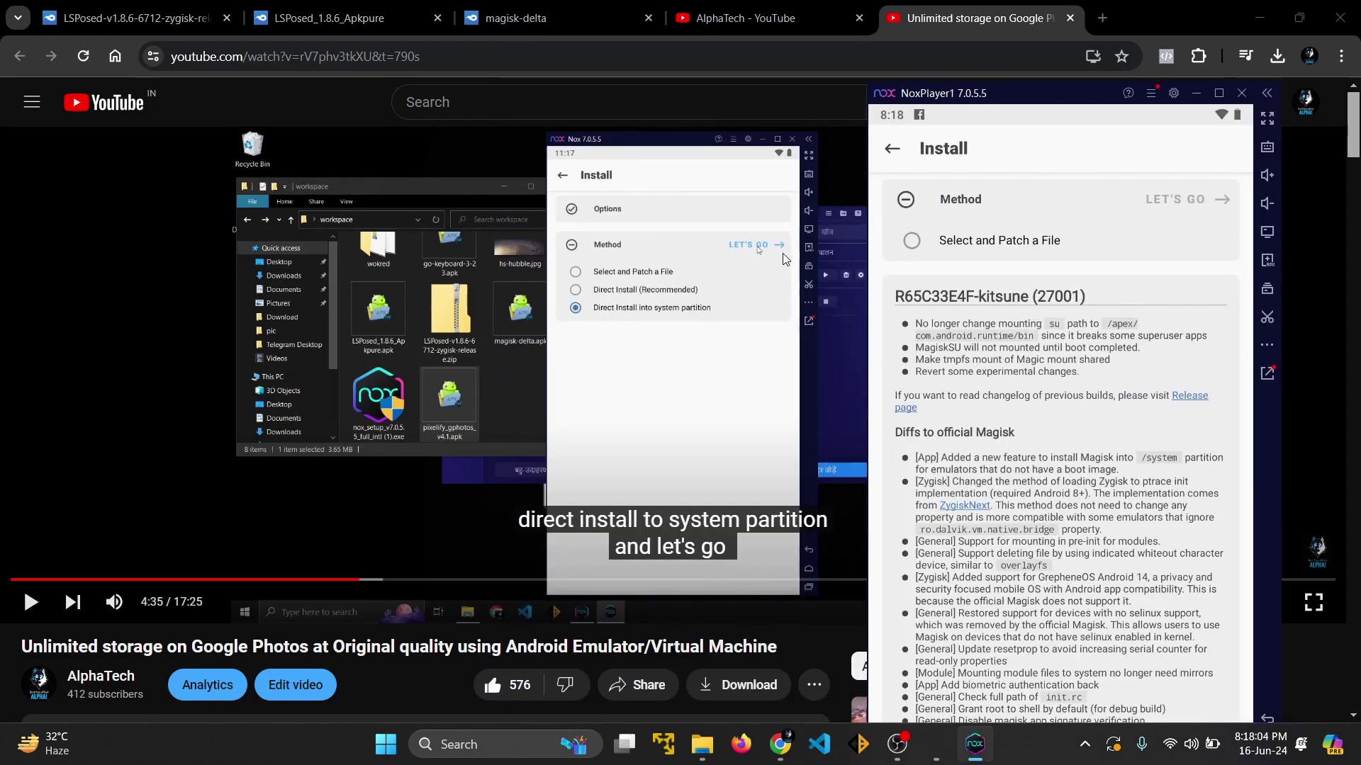
left_click(912, 242)
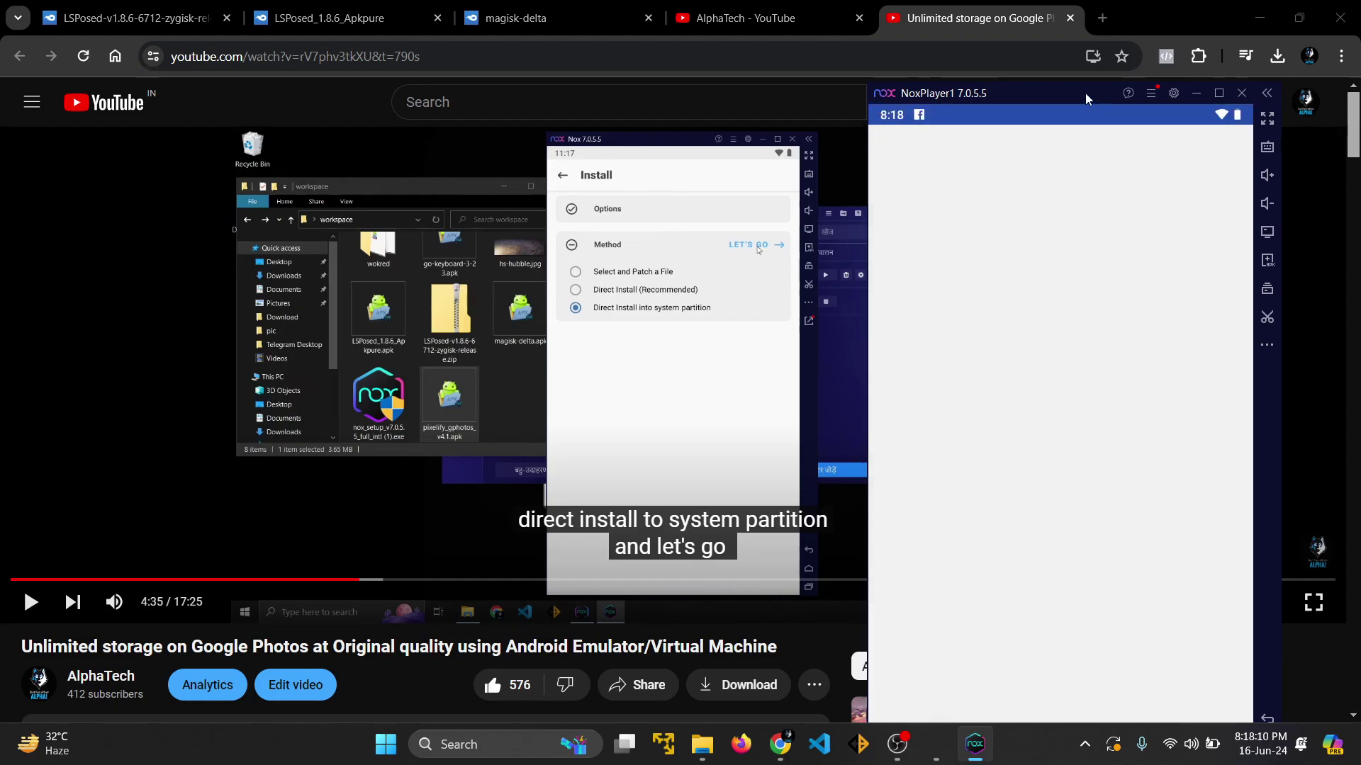
- Close the empty Recent file picker to return to Magisk's Install screen
left_click_drag(1085, 92, 1011, 19)
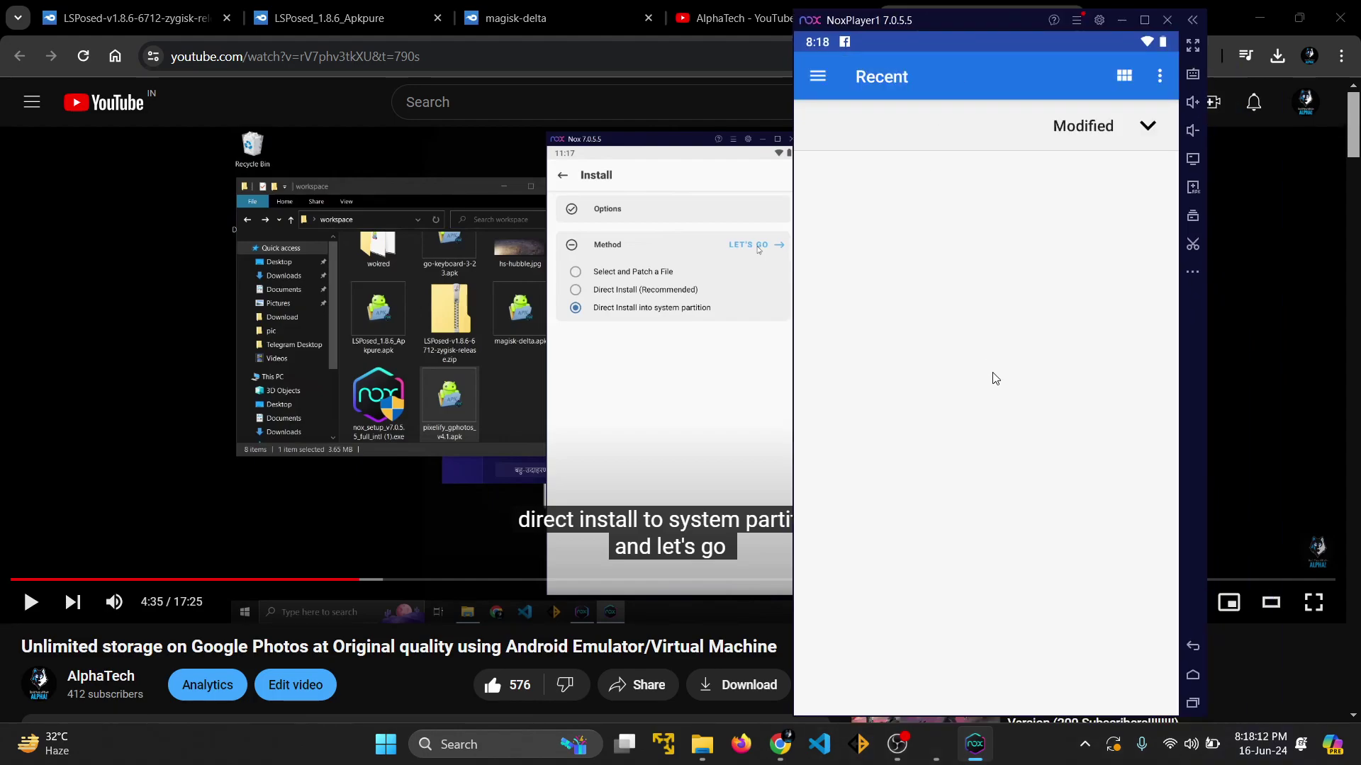
left_click(1194, 648)
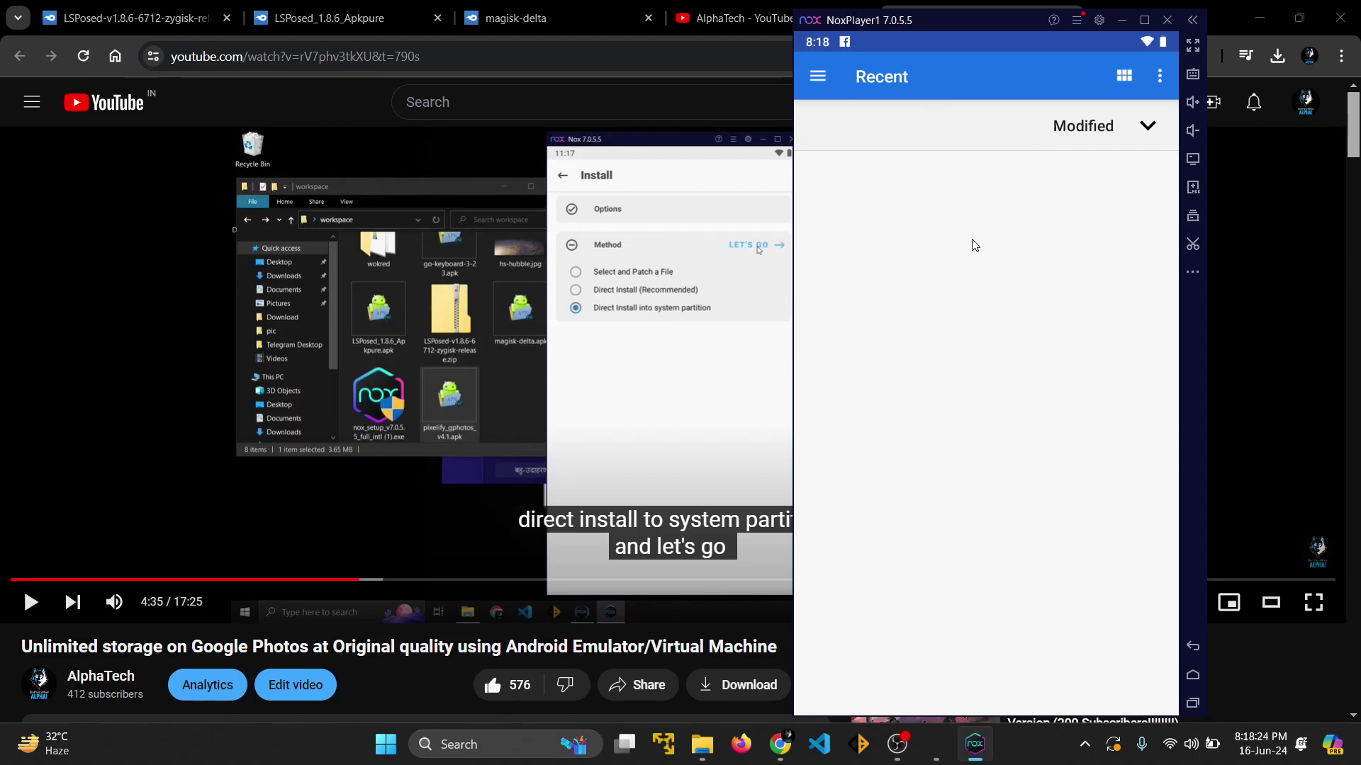
key("Escape")
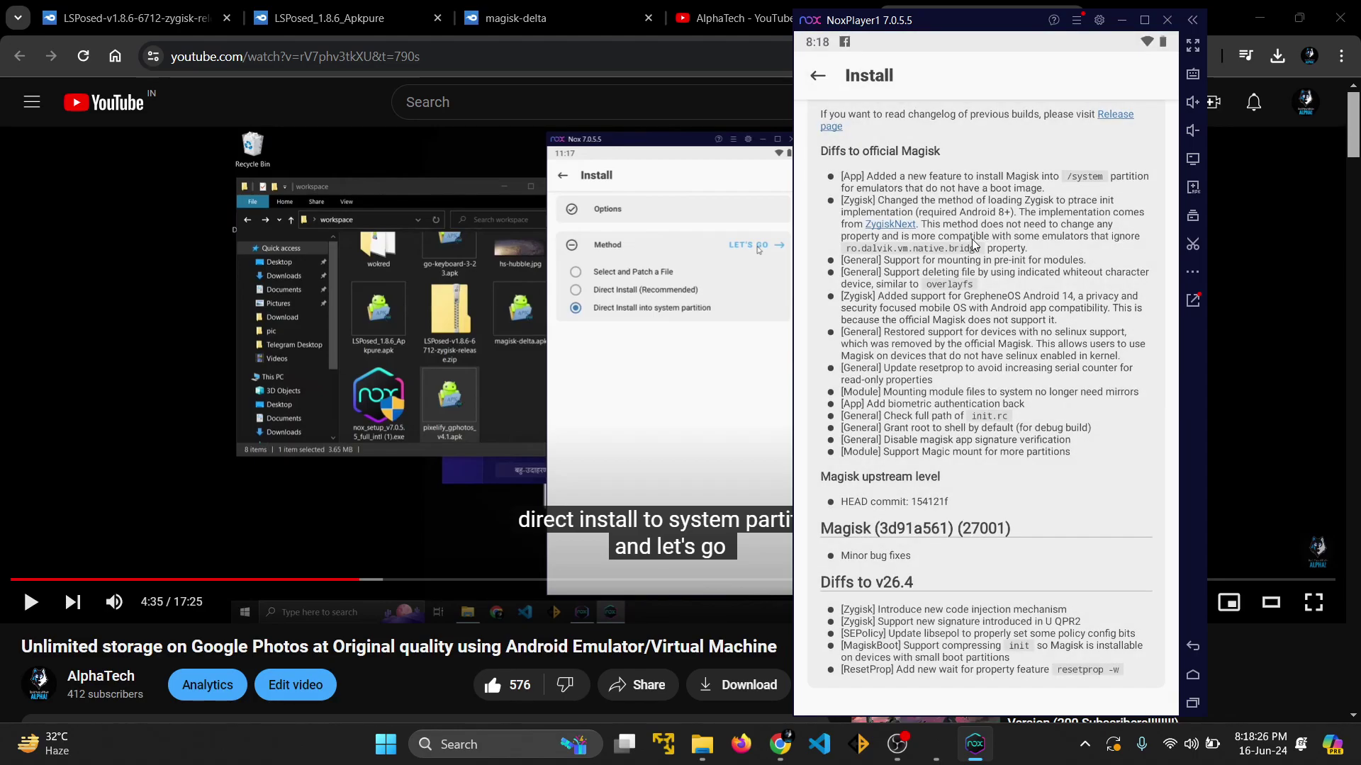
scroll(974, 244, "up", 3)
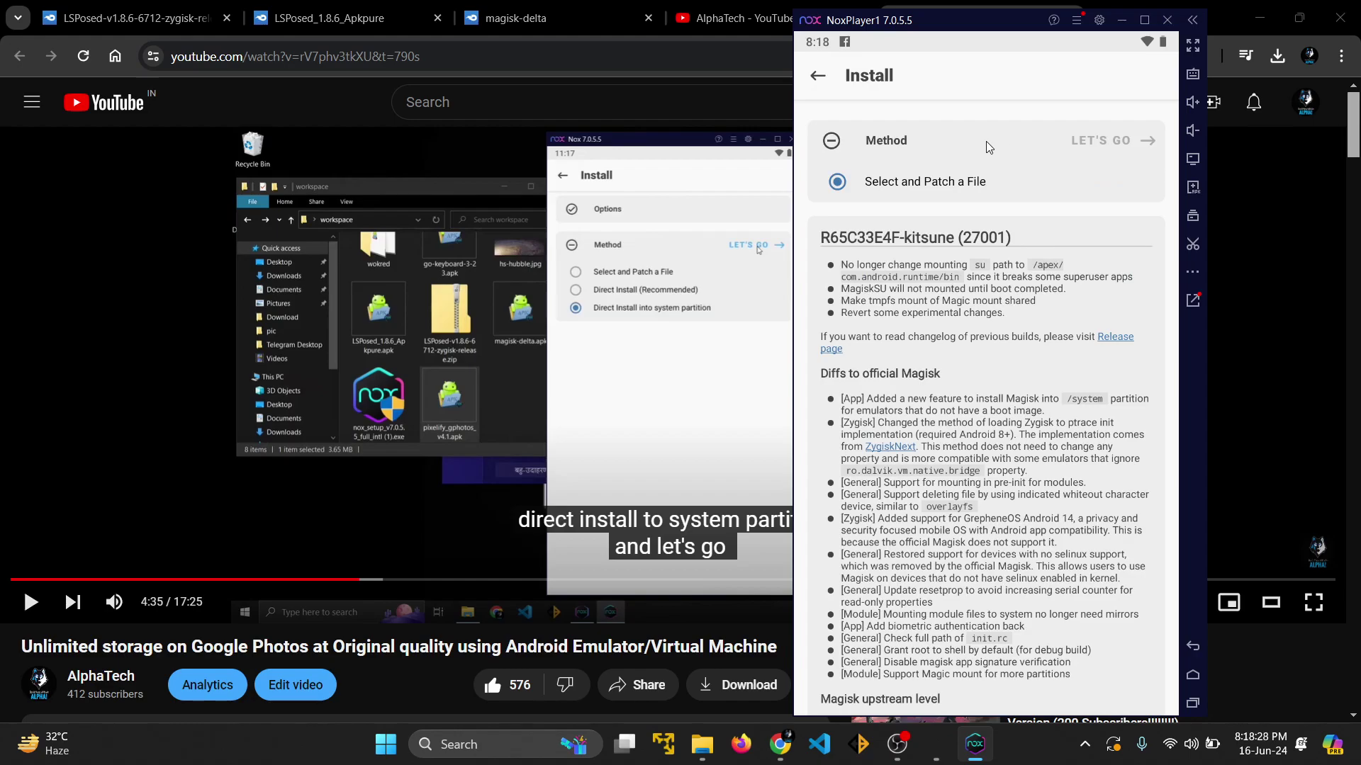
- Tick Root in NoxPlayer's General system settings, then view the Performance page
left_click(1102, 21)
left_click(808, 466)
left_click(909, 243)
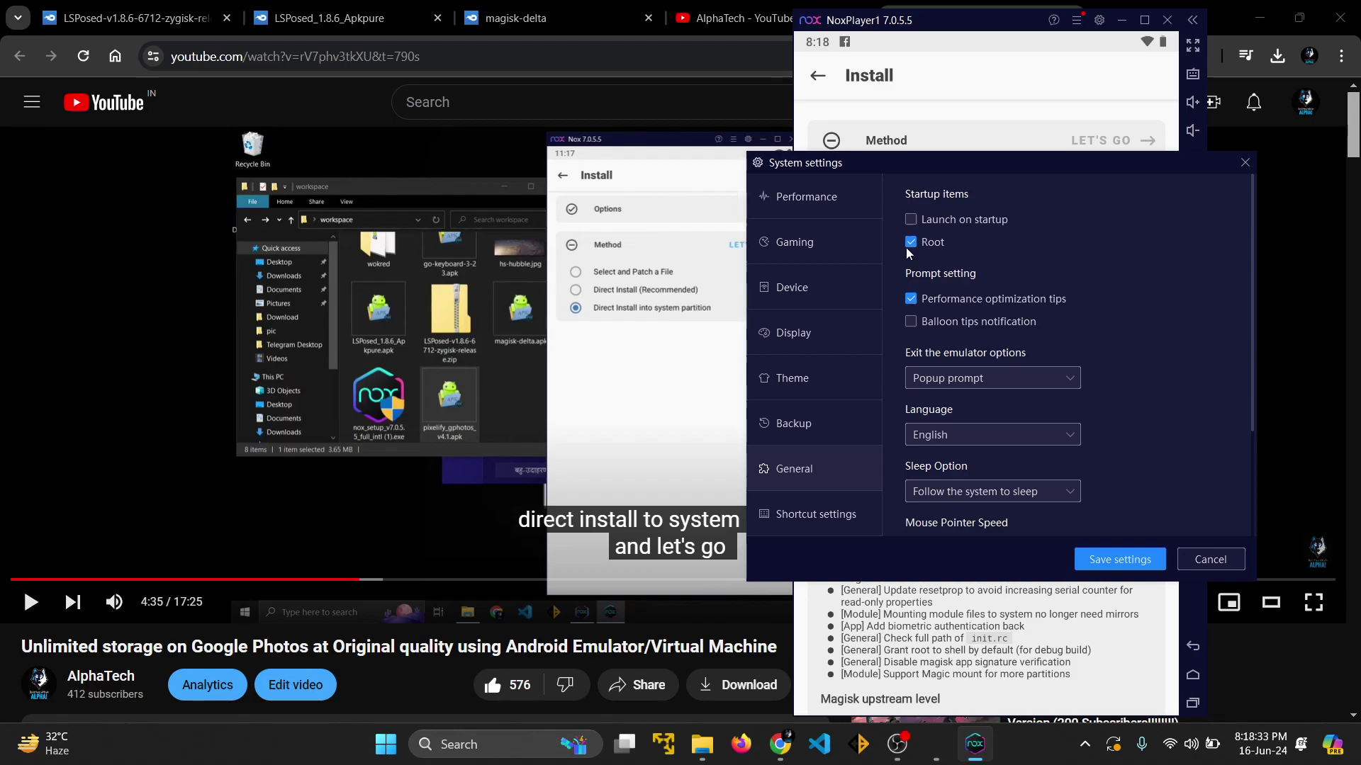
left_click(831, 241)
left_click(830, 185)
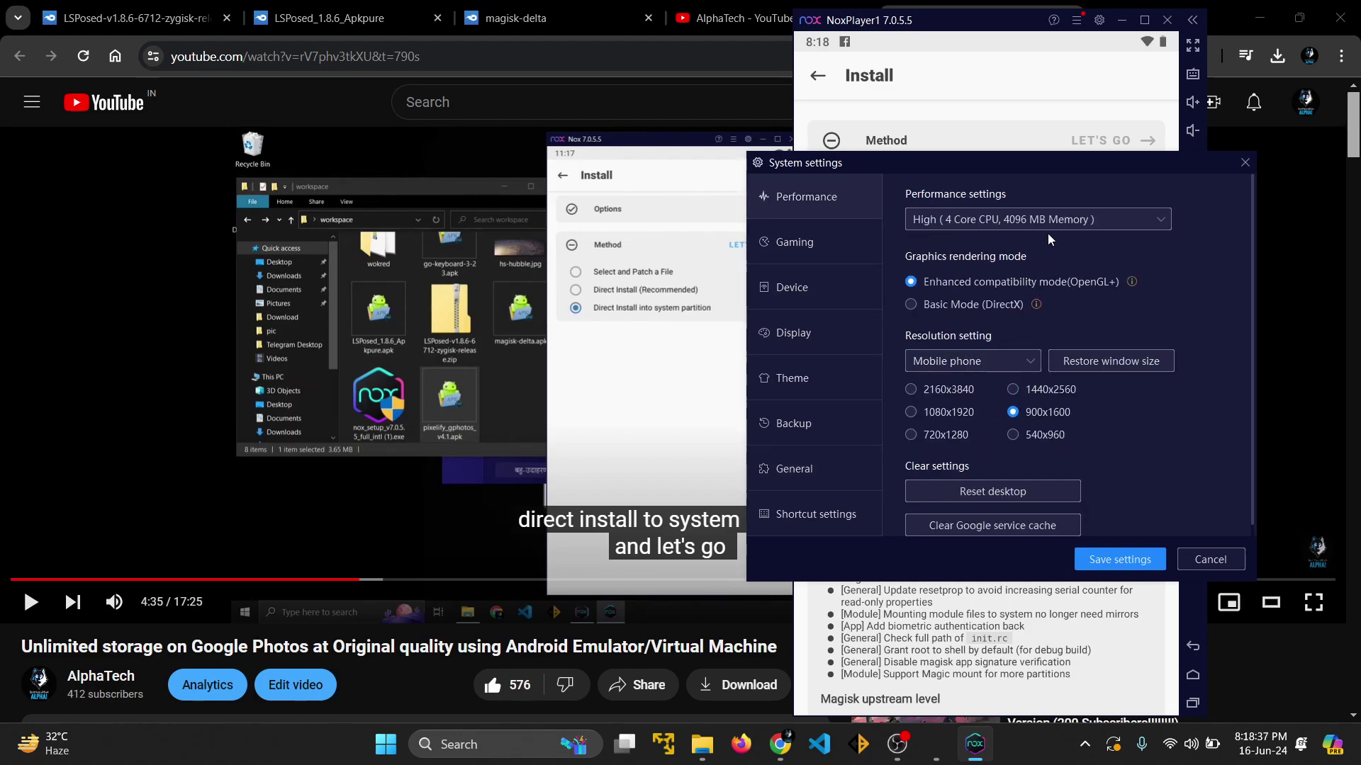
- Save the Root setting, restart now, and relaunch NoxPlayer1 from the instance manager
left_click(1100, 560)
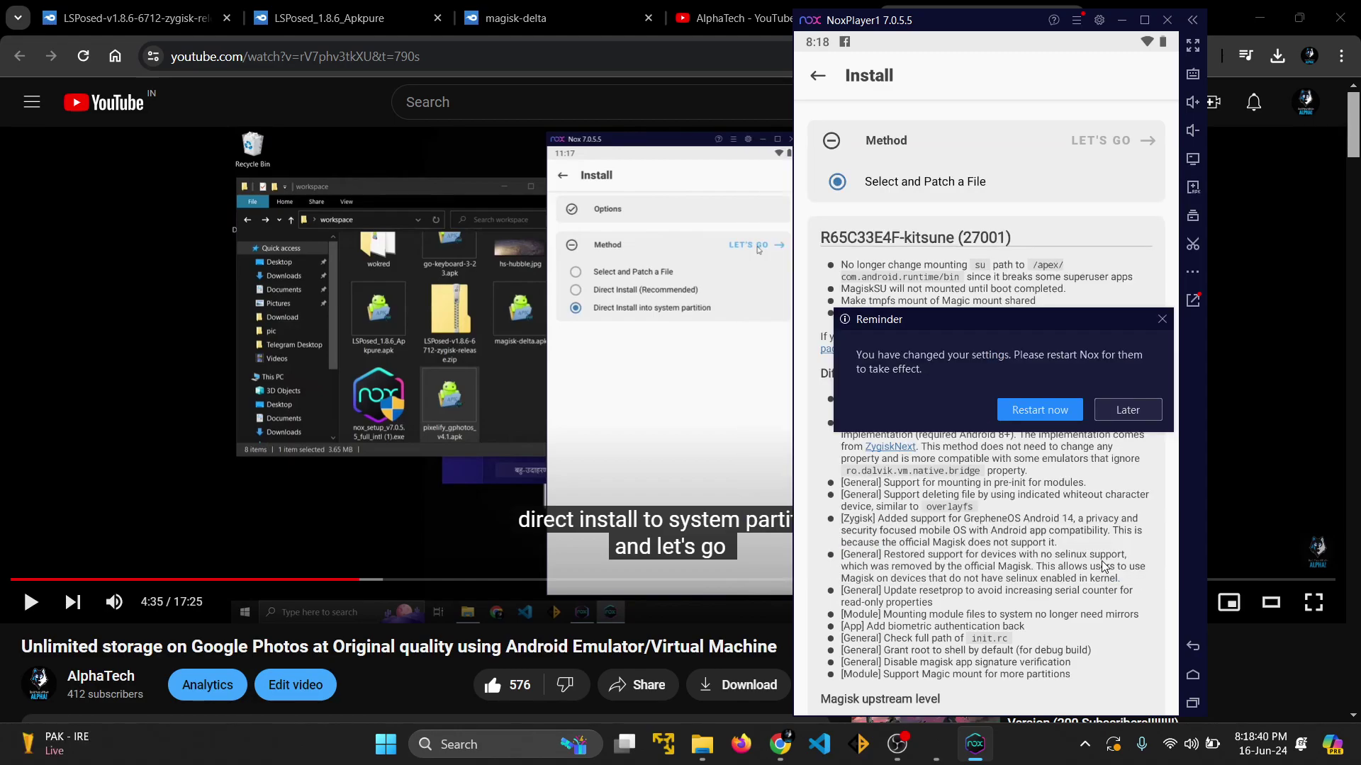
left_click(1053, 411)
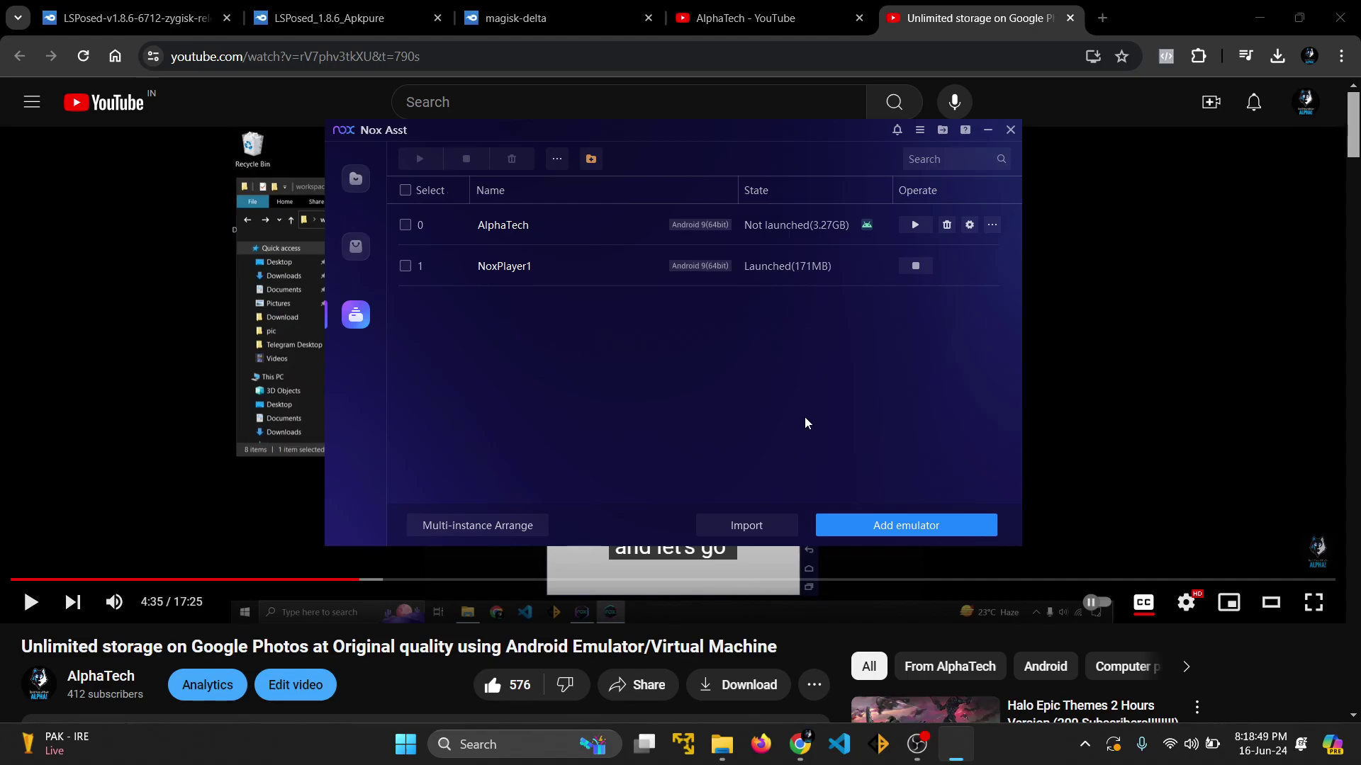
left_click(915, 265)
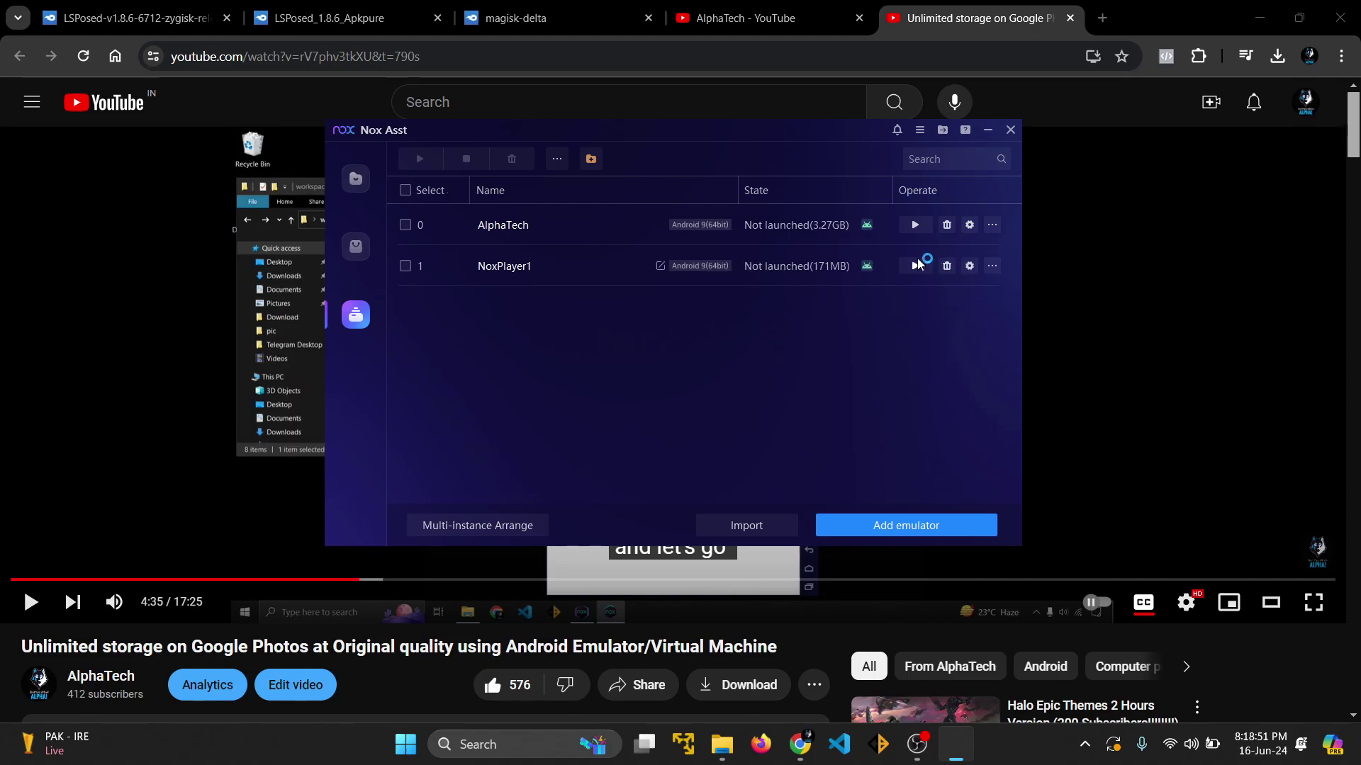
left_click(915, 265)
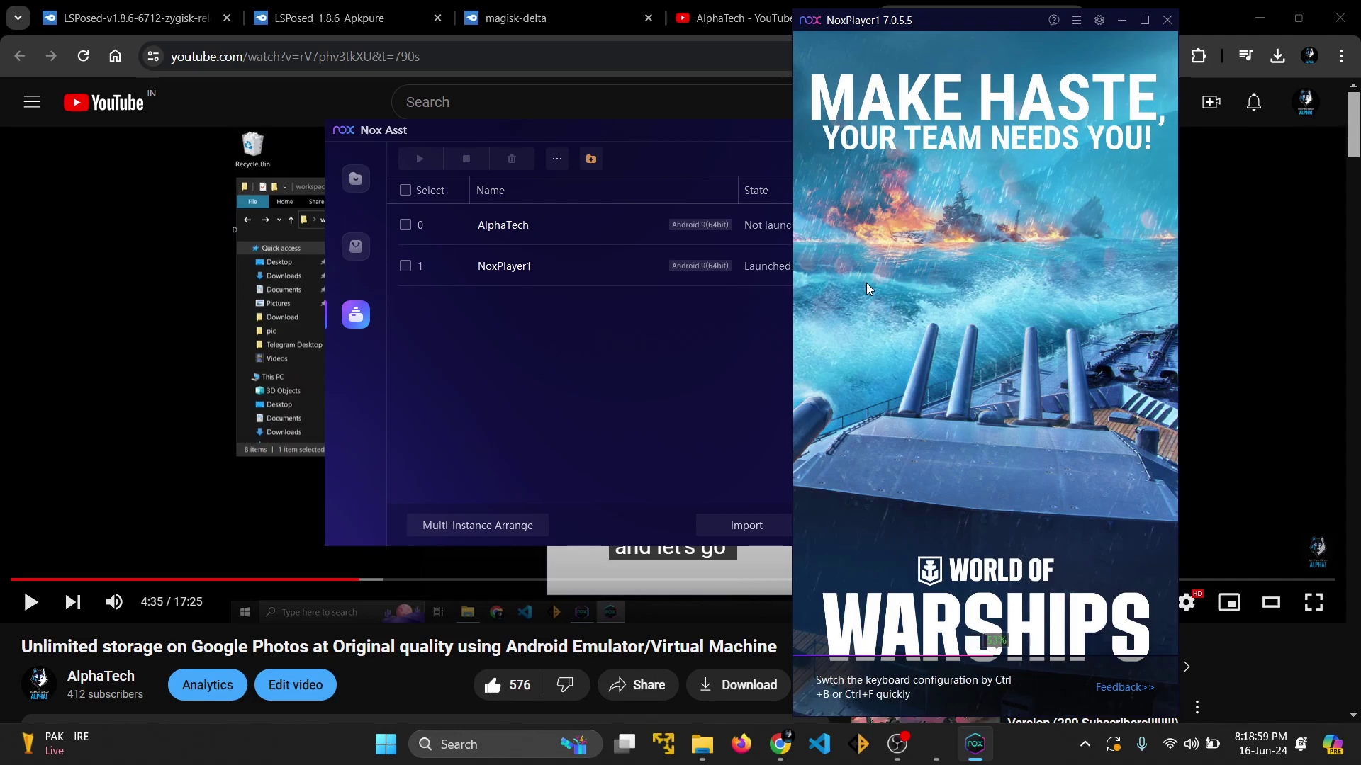
left_click(669, 131)
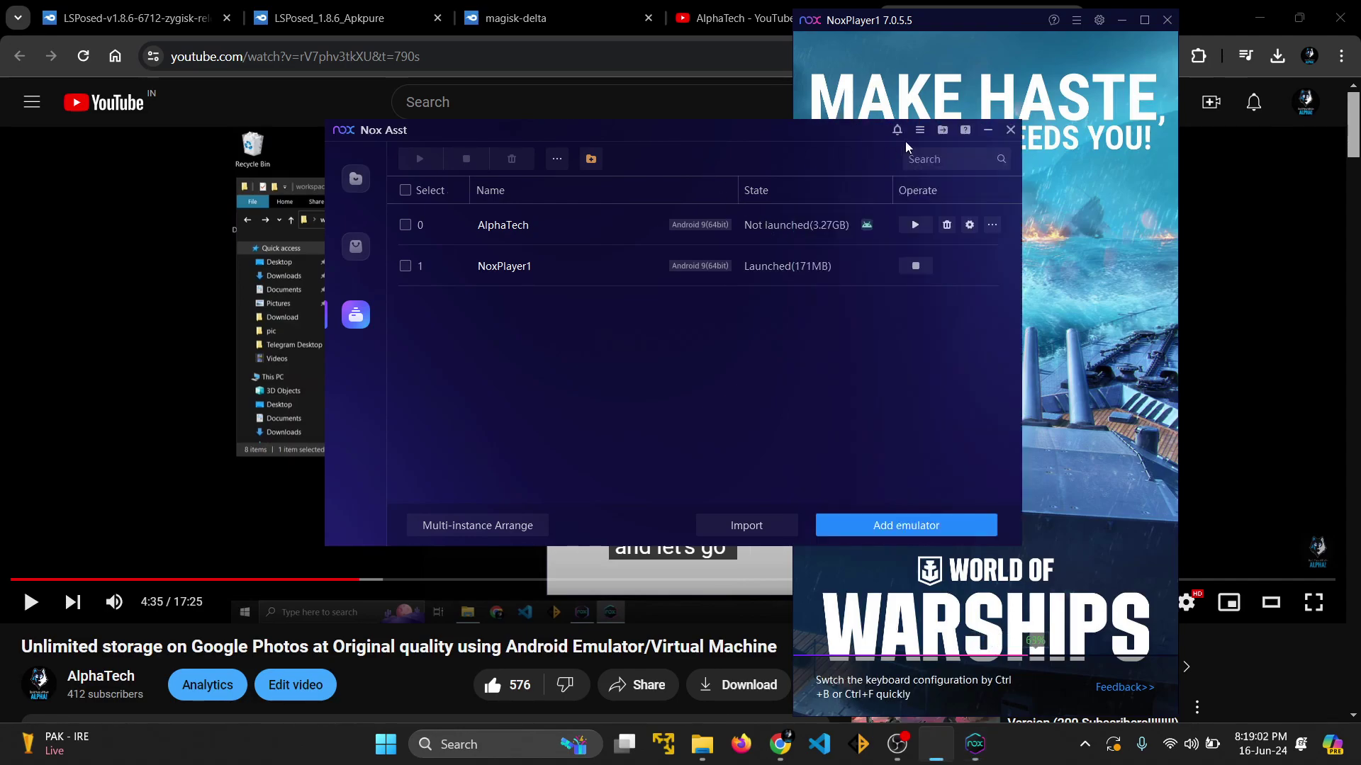
left_click(987, 131)
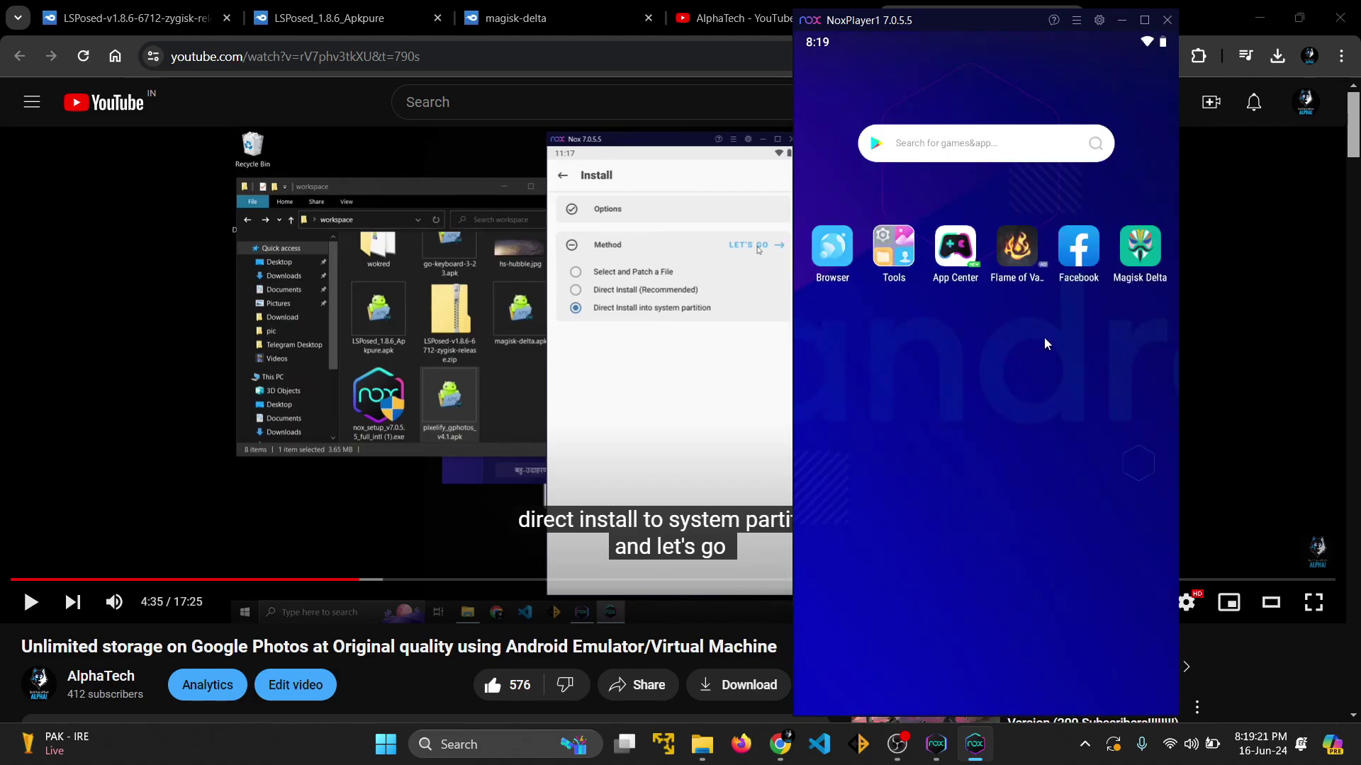
- Open Magisk Delta and allow its superuser request with Remember choice forever
left_click(1132, 255)
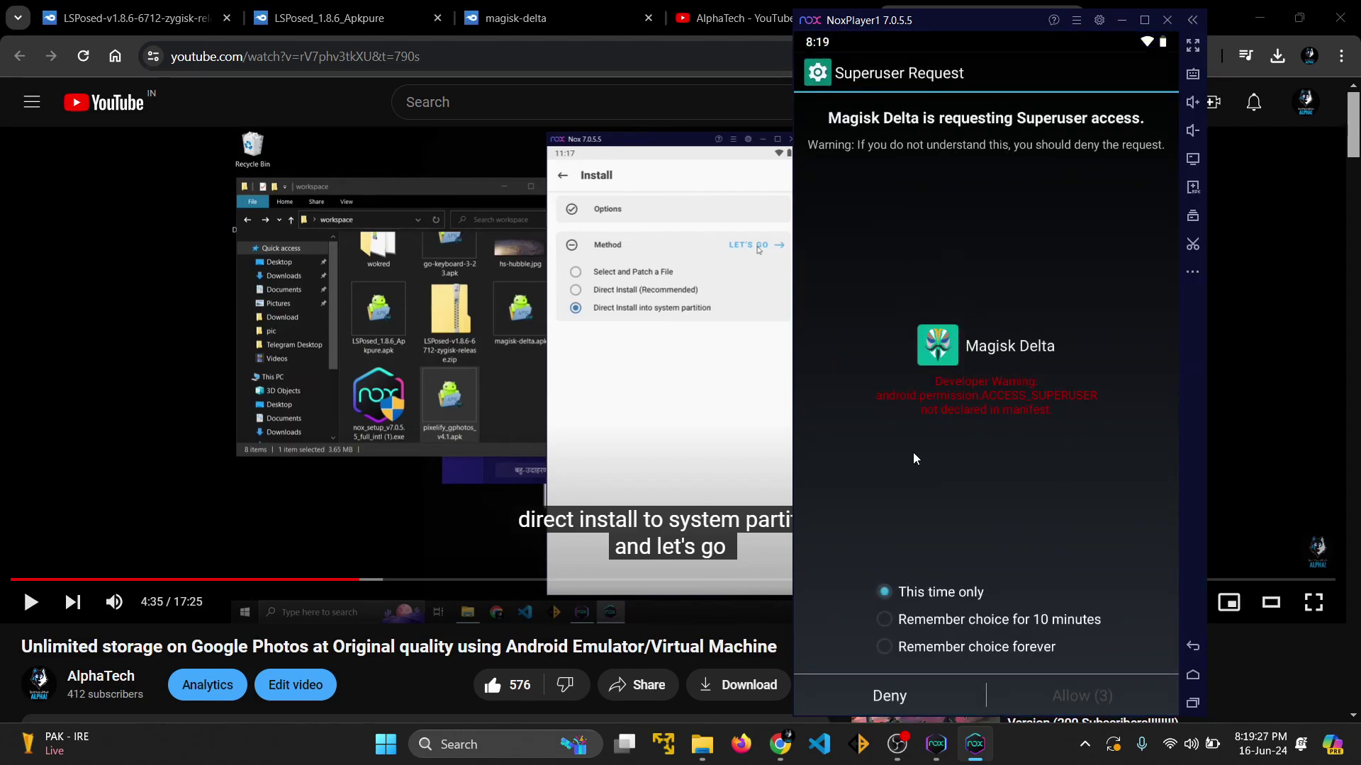
left_click(884, 646)
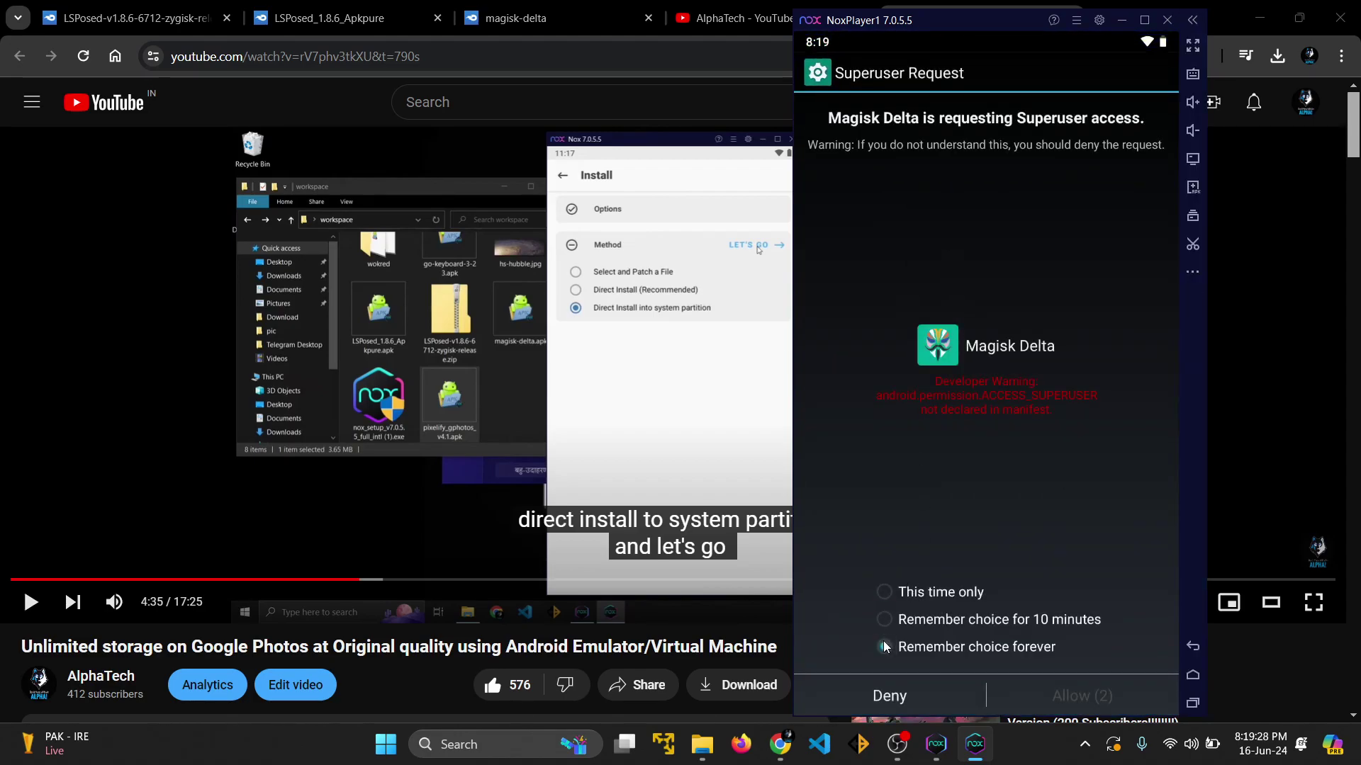
left_click(1063, 694)
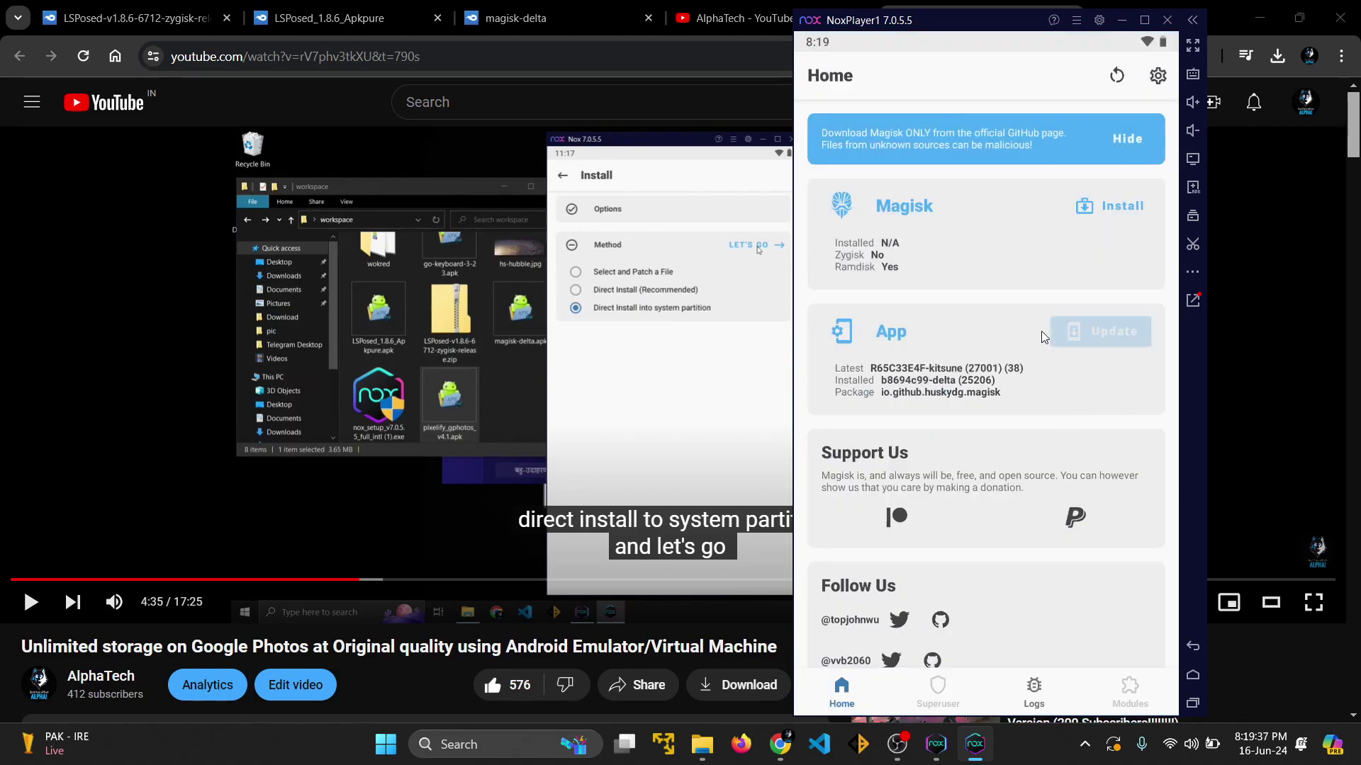
- Advance Magisk's install past Options to show methods including Direct Install into system partition
left_click(1107, 207)
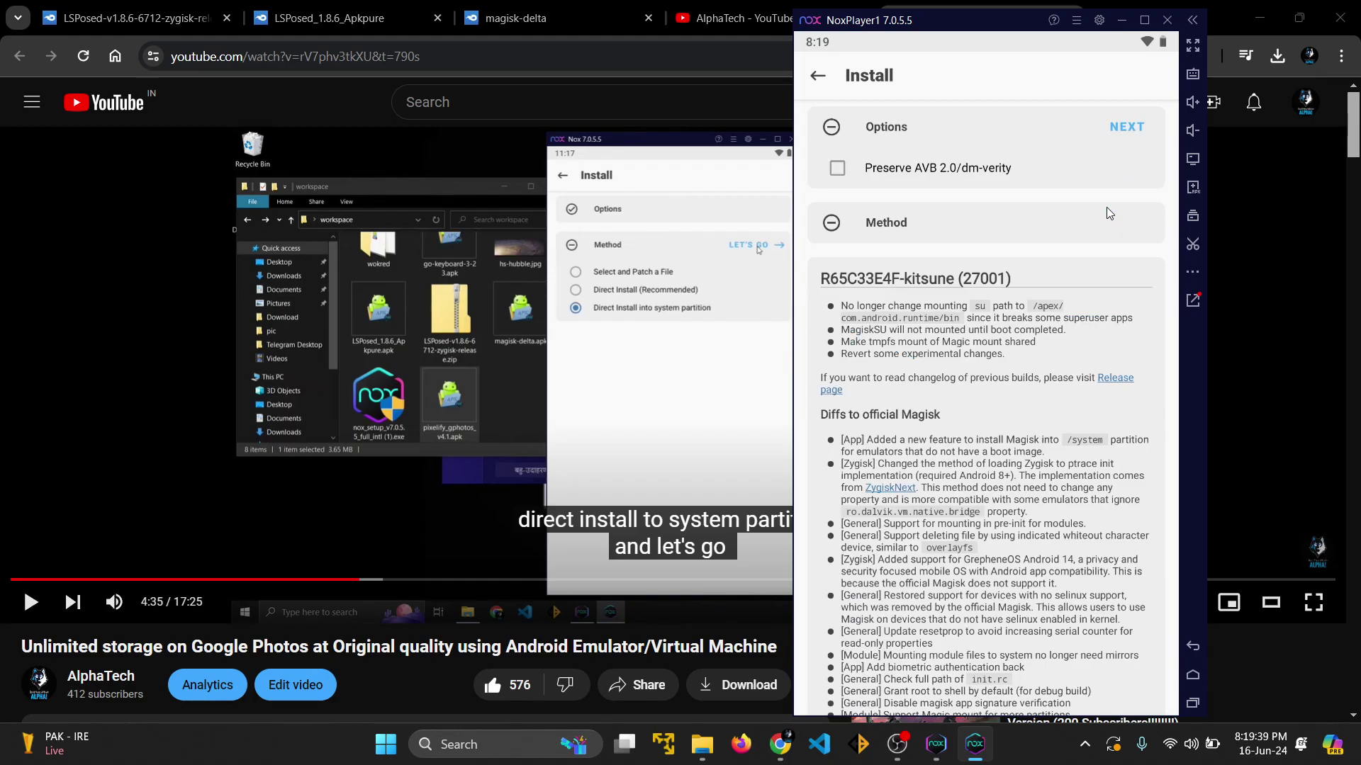
scroll(1035, 125, "down", 4)
scroll(1002, 546, "up", 5)
left_click(1127, 129)
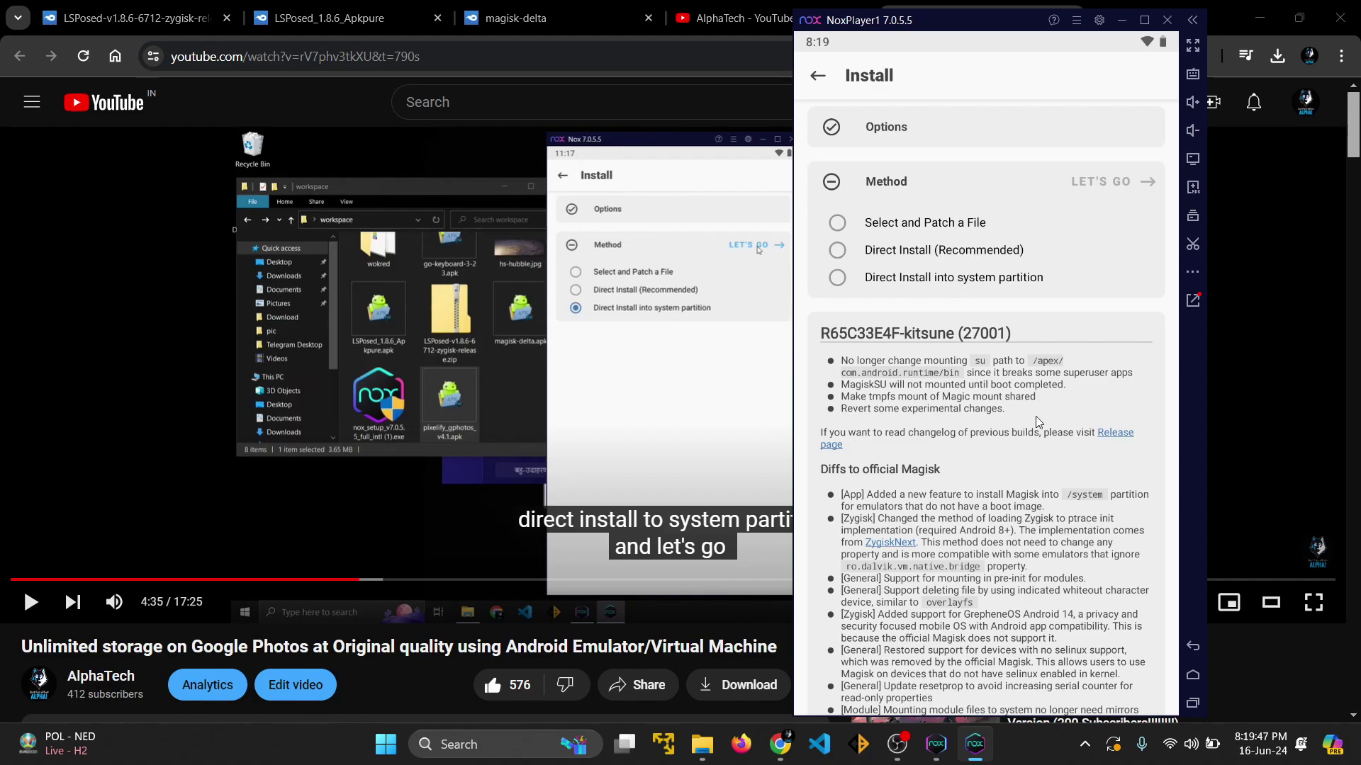
- Cancel NoxPlayer's General system settings without changes and return to the Android home screen
left_click(1100, 23)
left_click(788, 466)
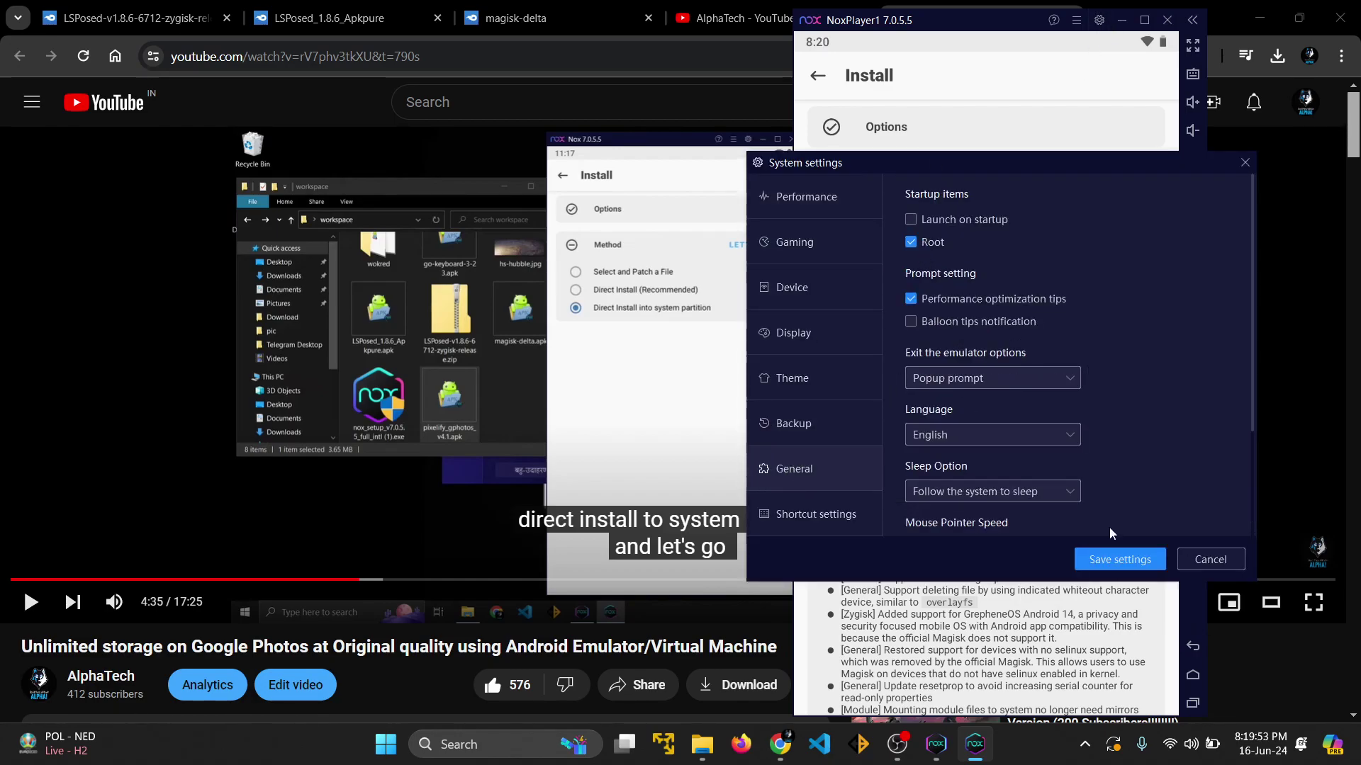
left_click(1207, 559)
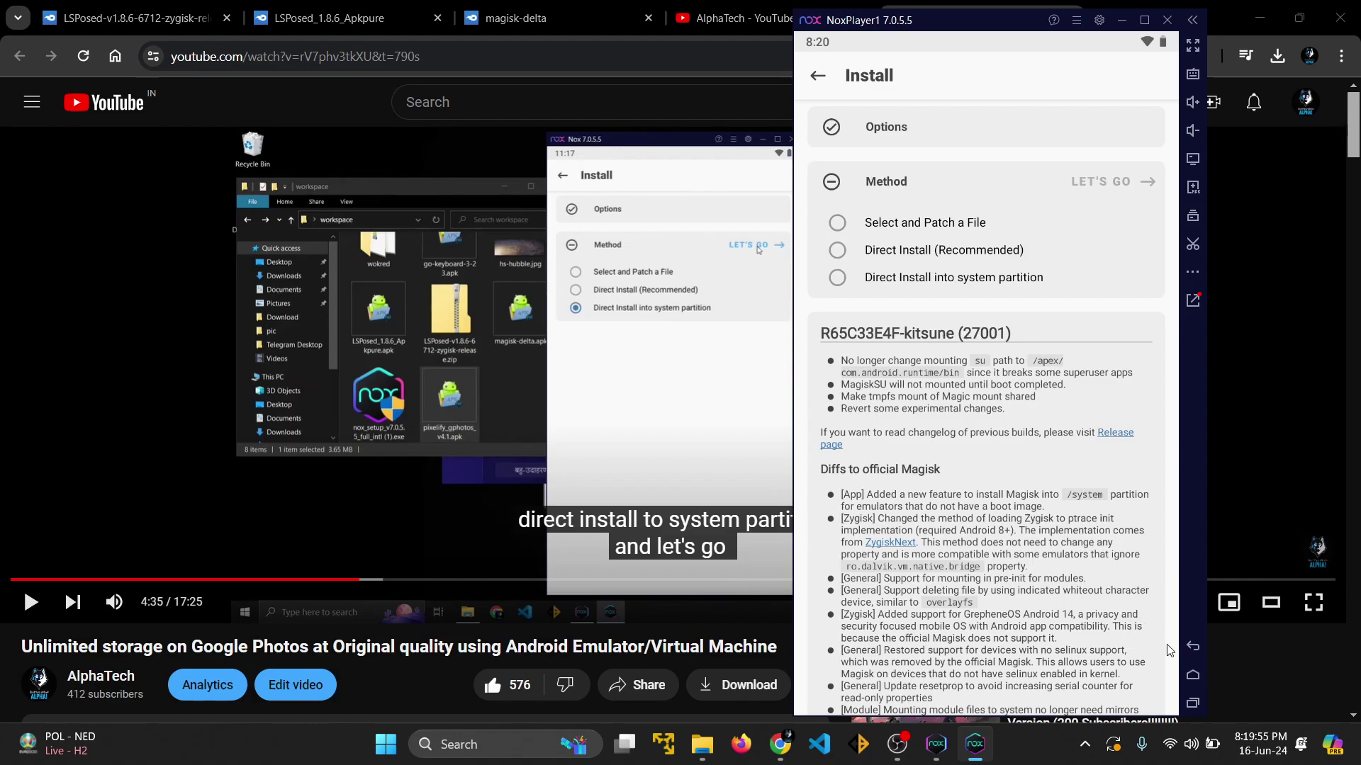
left_click(1194, 676)
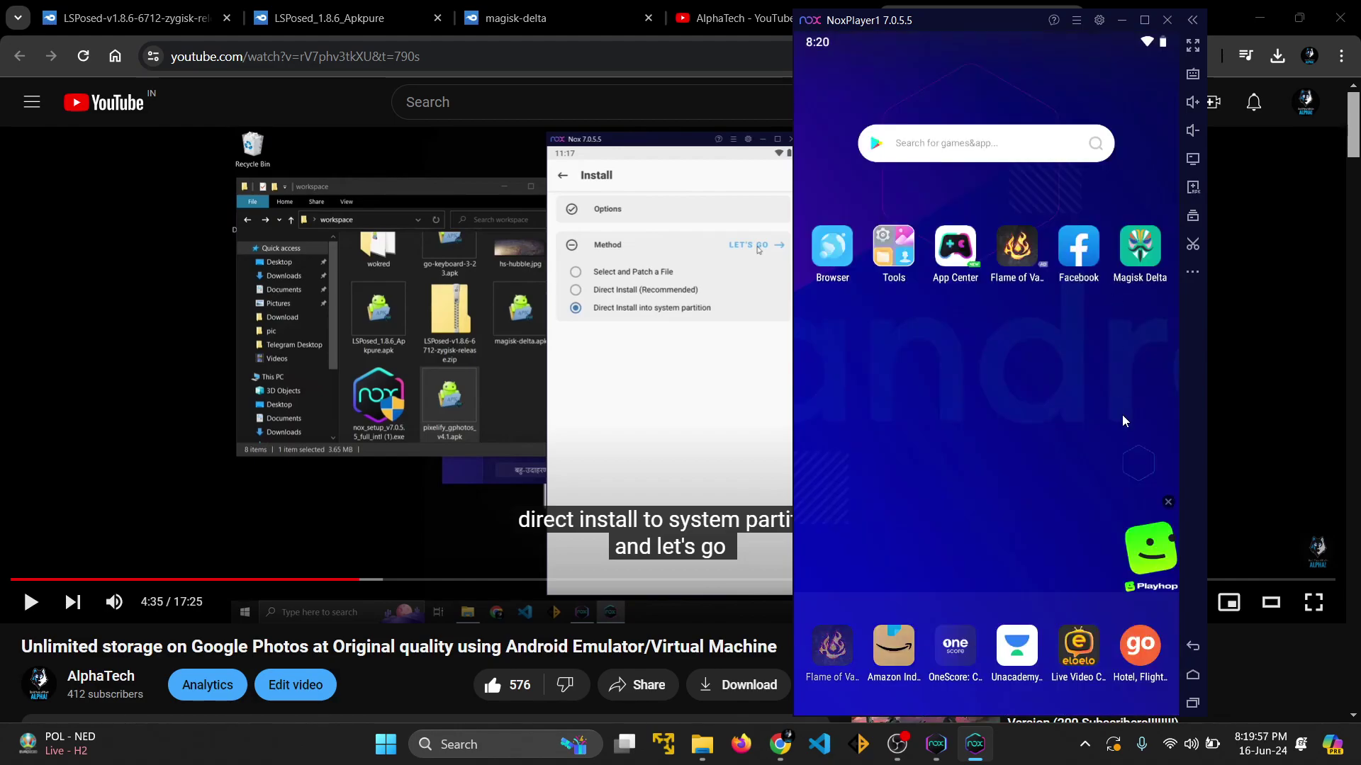
- Dismiss Magisk Delta's app menu, drag NoxPlayer toward the screen centre, then minimize it
left_click_drag(1133, 266, 1134, 266)
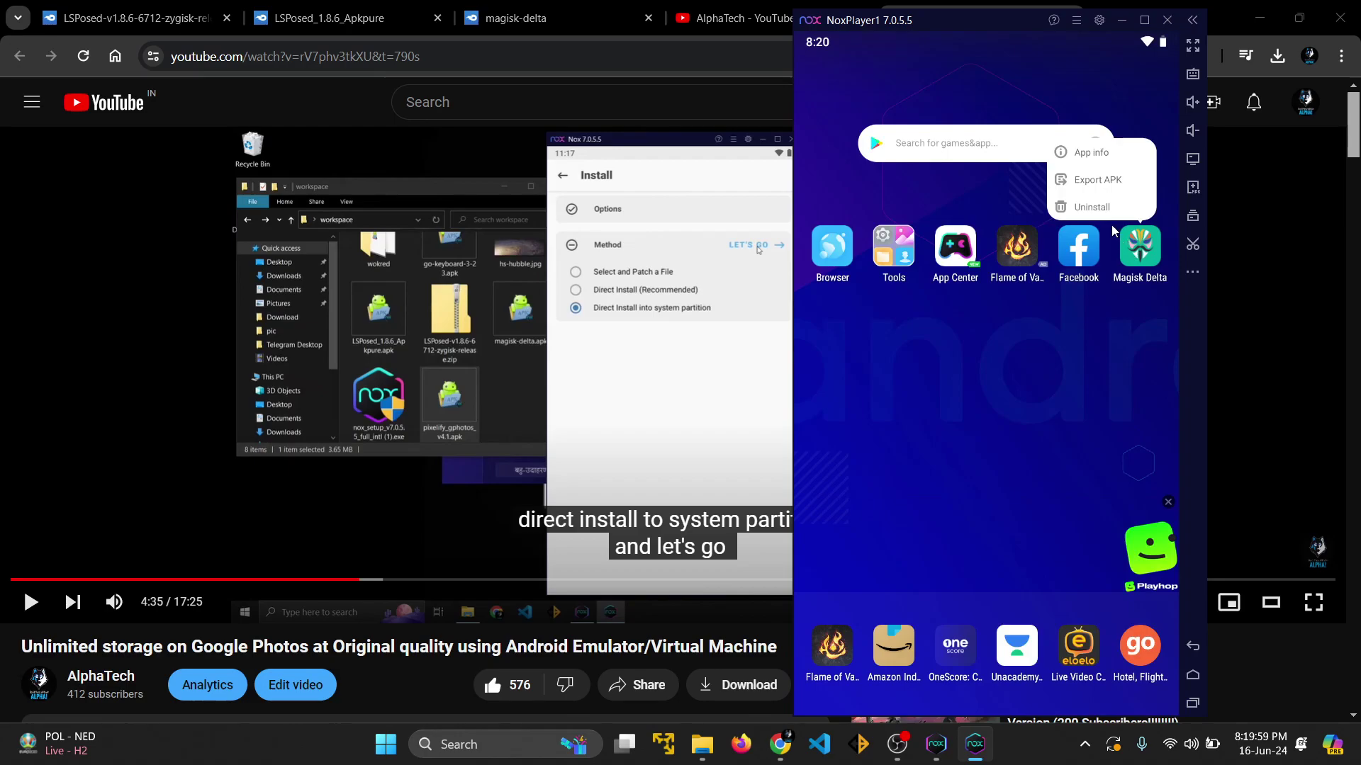
left_click(1049, 379)
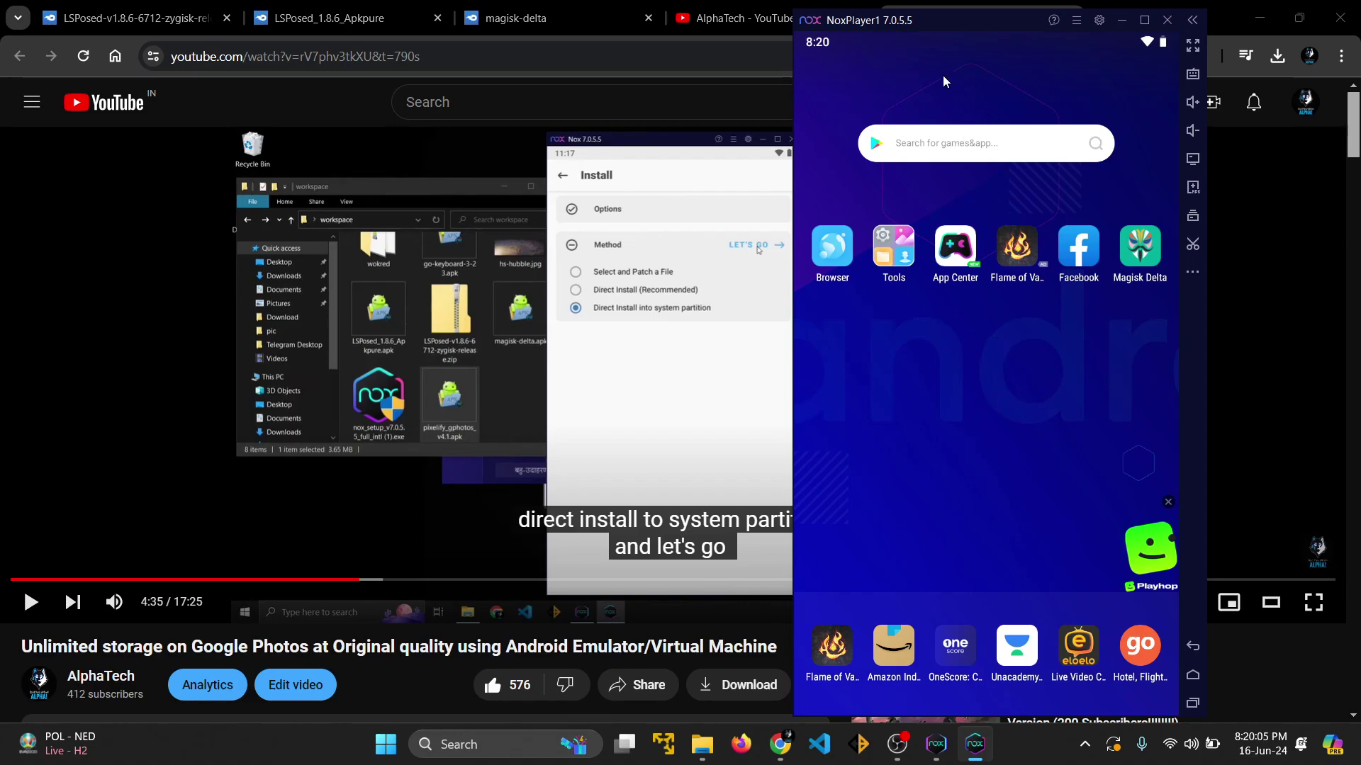
left_click_drag(975, 29, 743, 37)
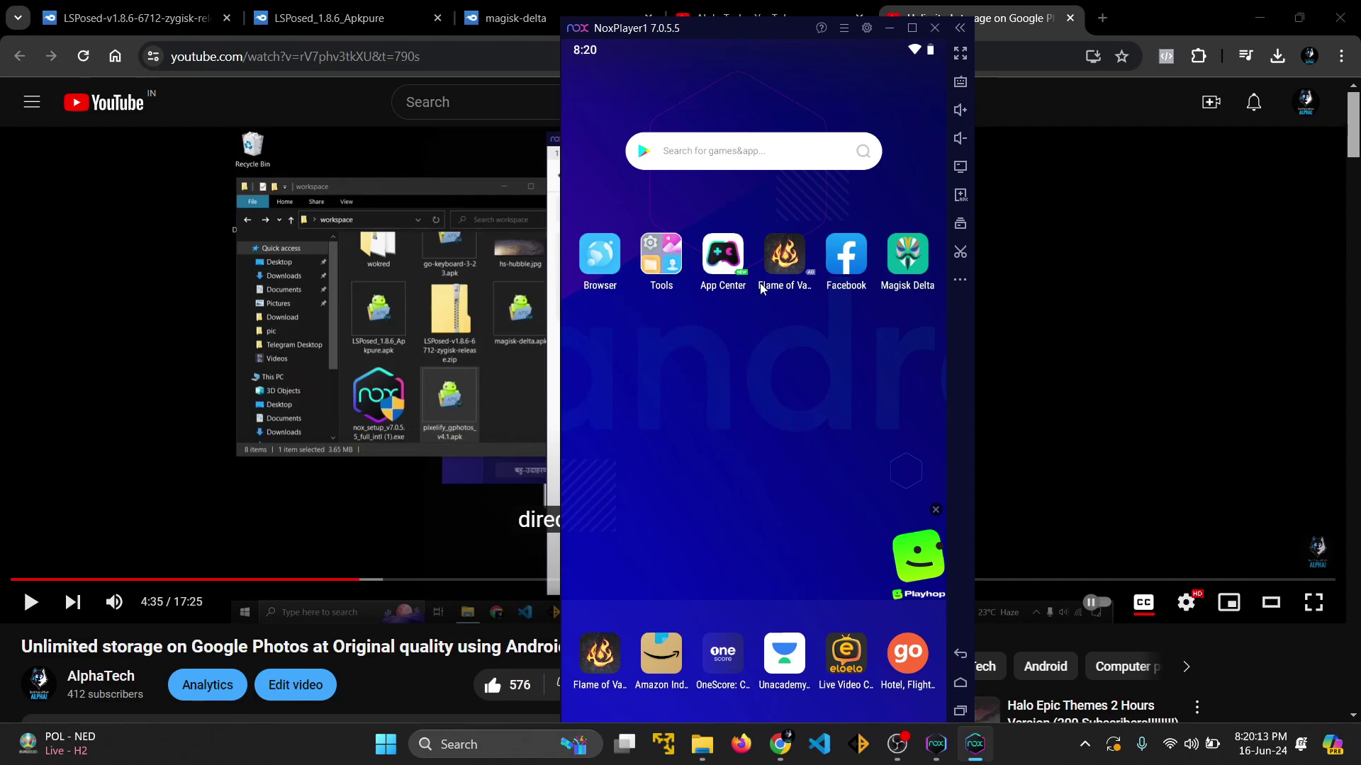
left_click(888, 28)
scroll(899, 441, "down", 3)
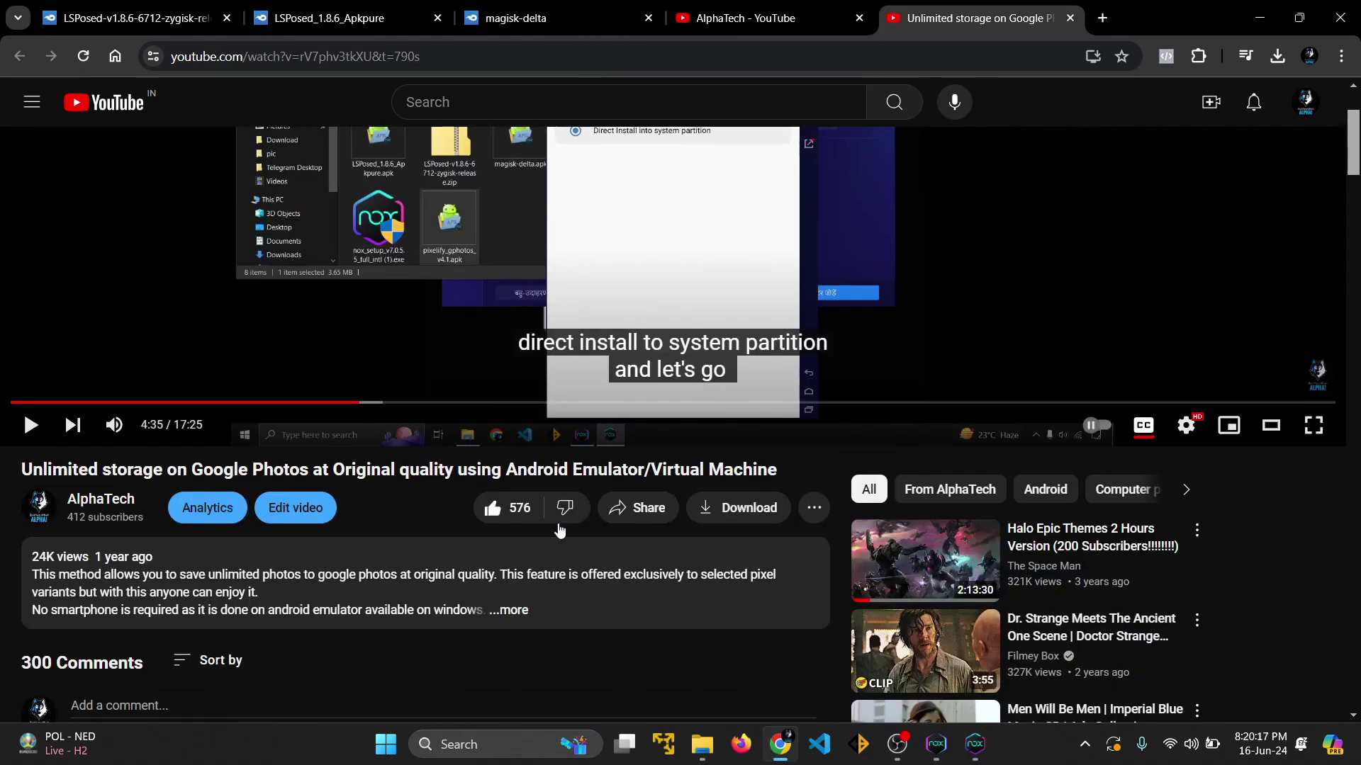
middle_click(100, 503)
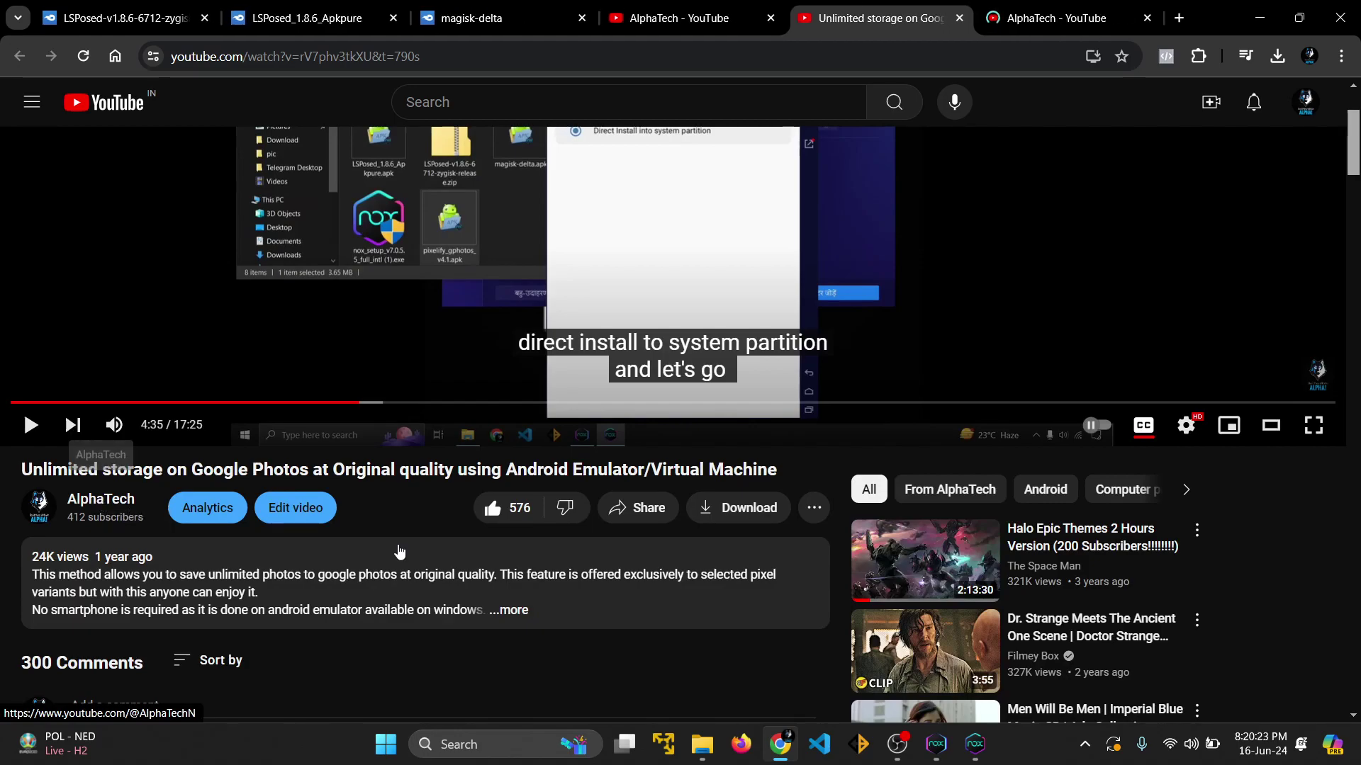
scroll(945, 463, "up", 3)
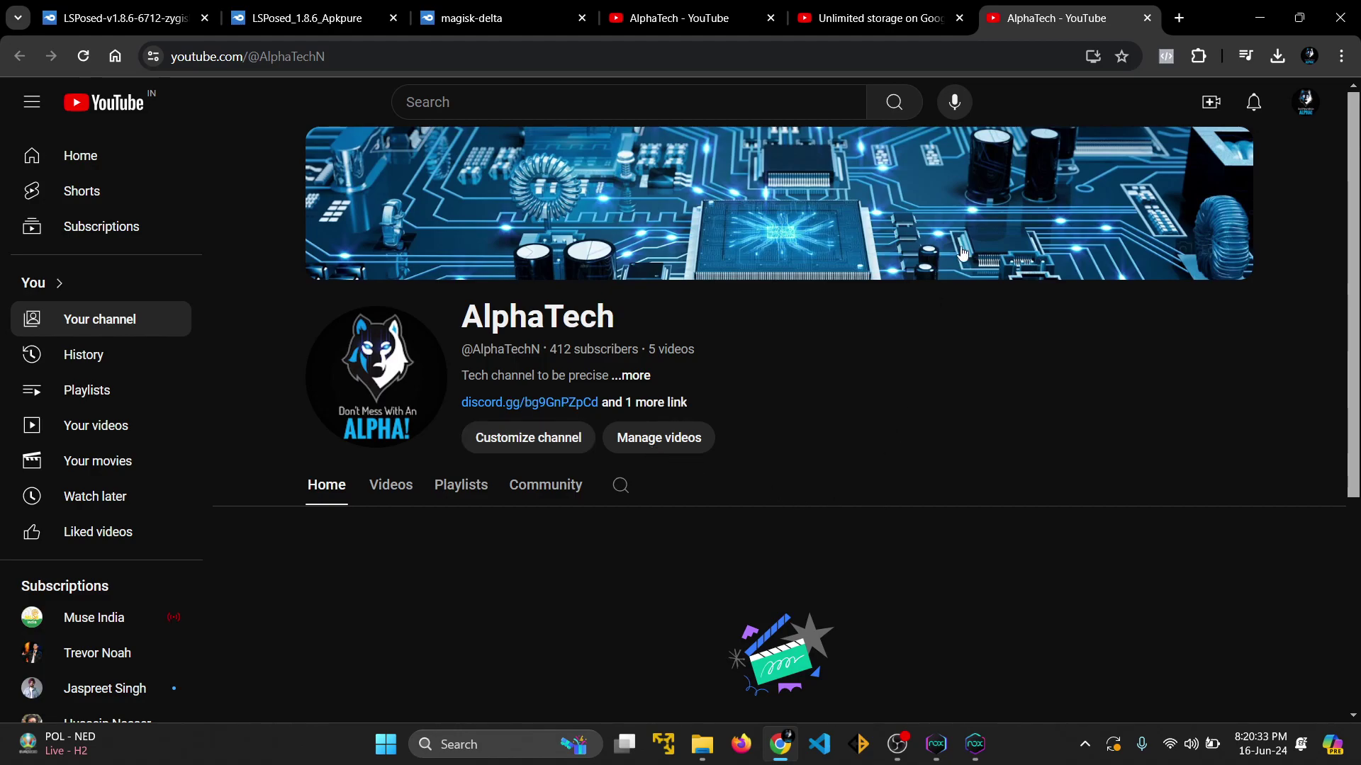
left_click(1147, 18)
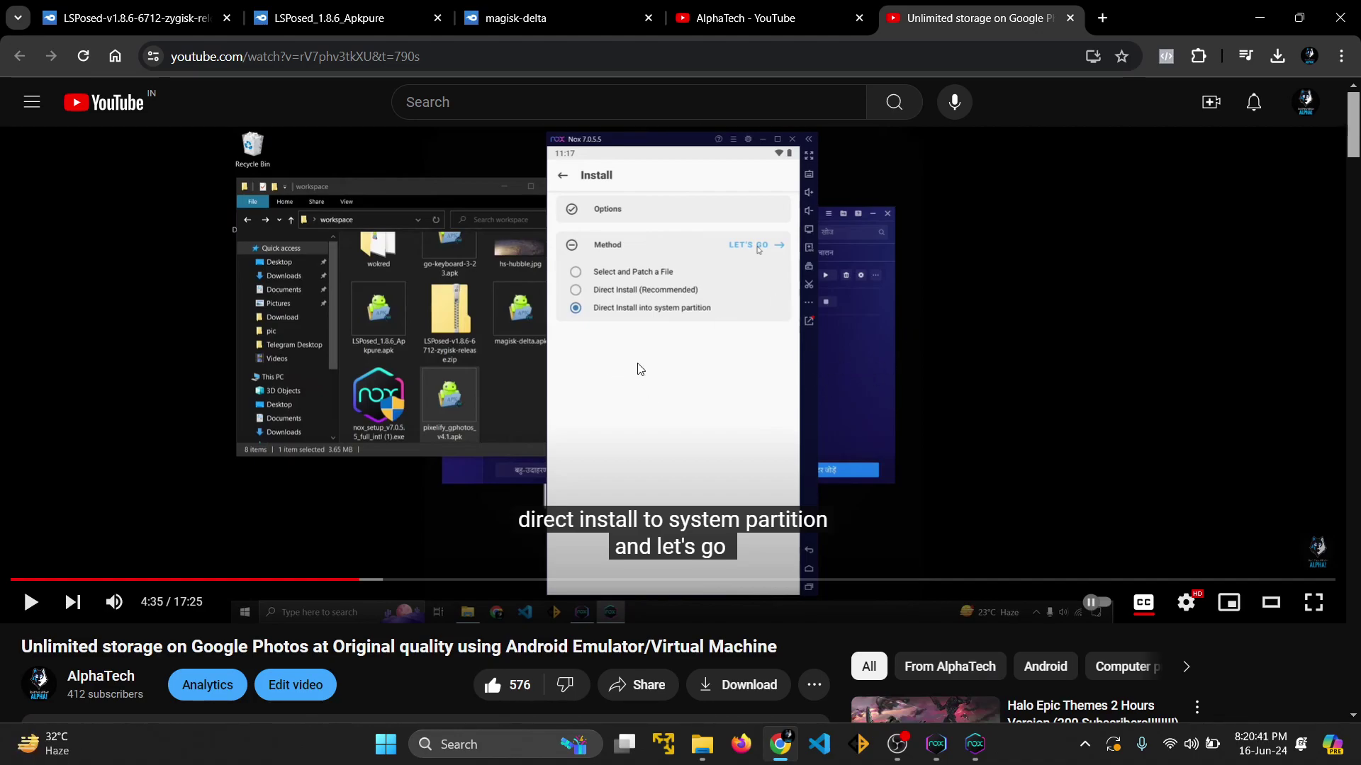
- Expand the tutorial's description to reveal download links and disclaimer, then return to the paused player
scroll(638, 375, "down", 5)
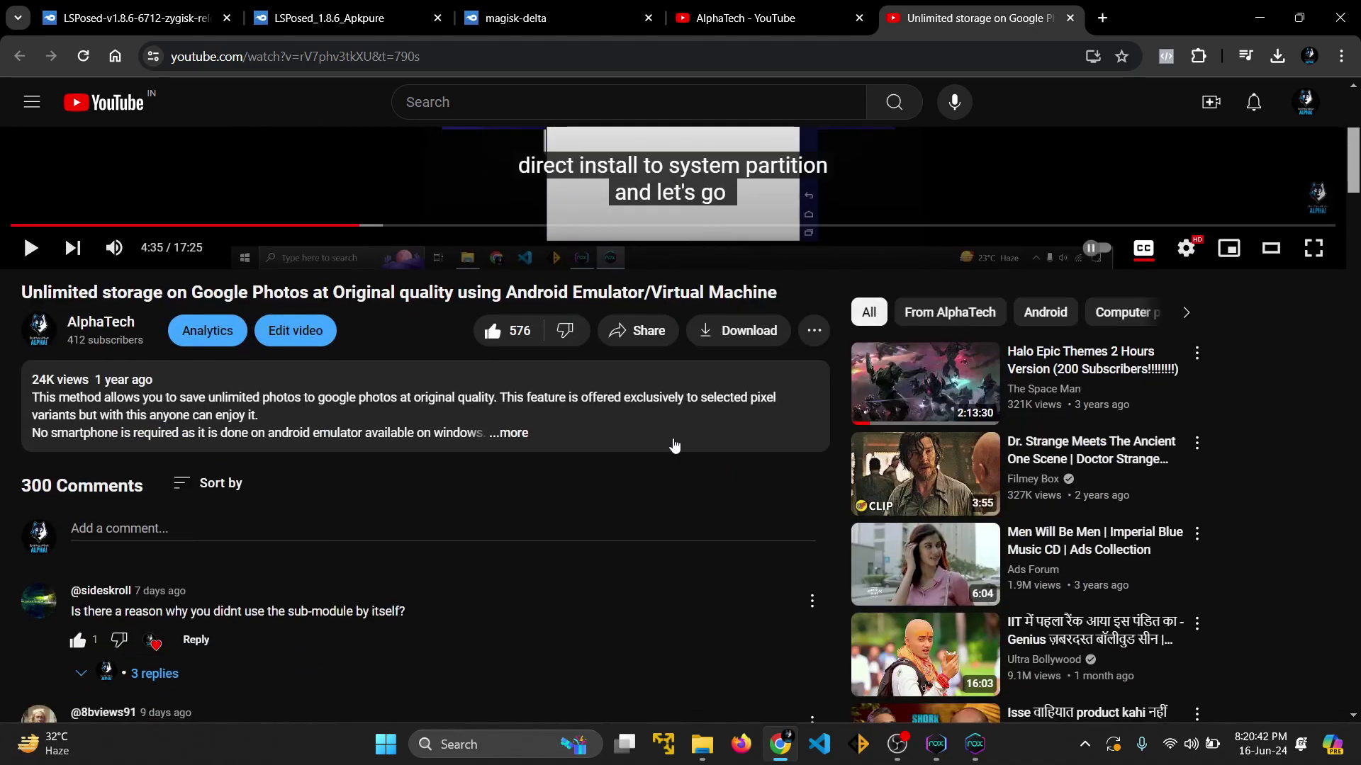
left_click(523, 433)
scroll(525, 459, "down", 3)
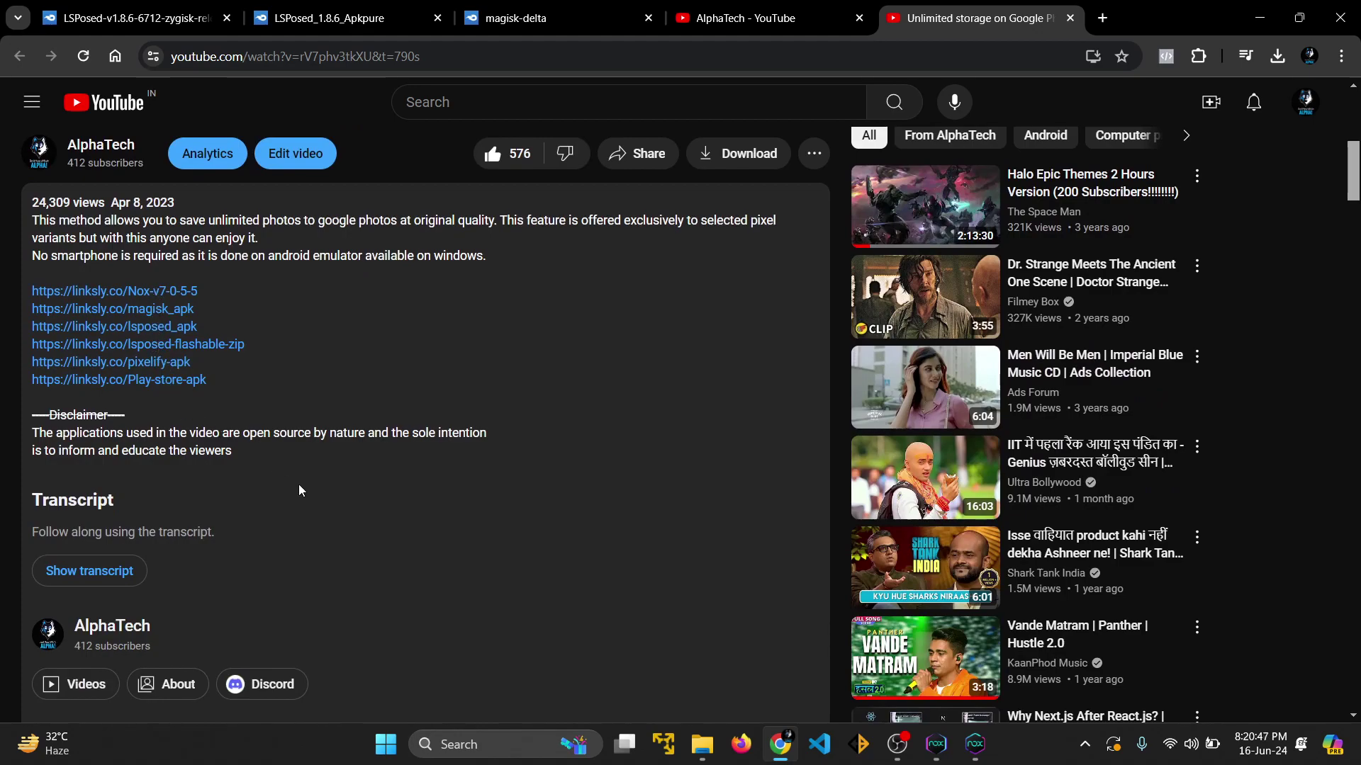
scroll(303, 487, "up", 1)
scroll(521, 534, "up", 4)
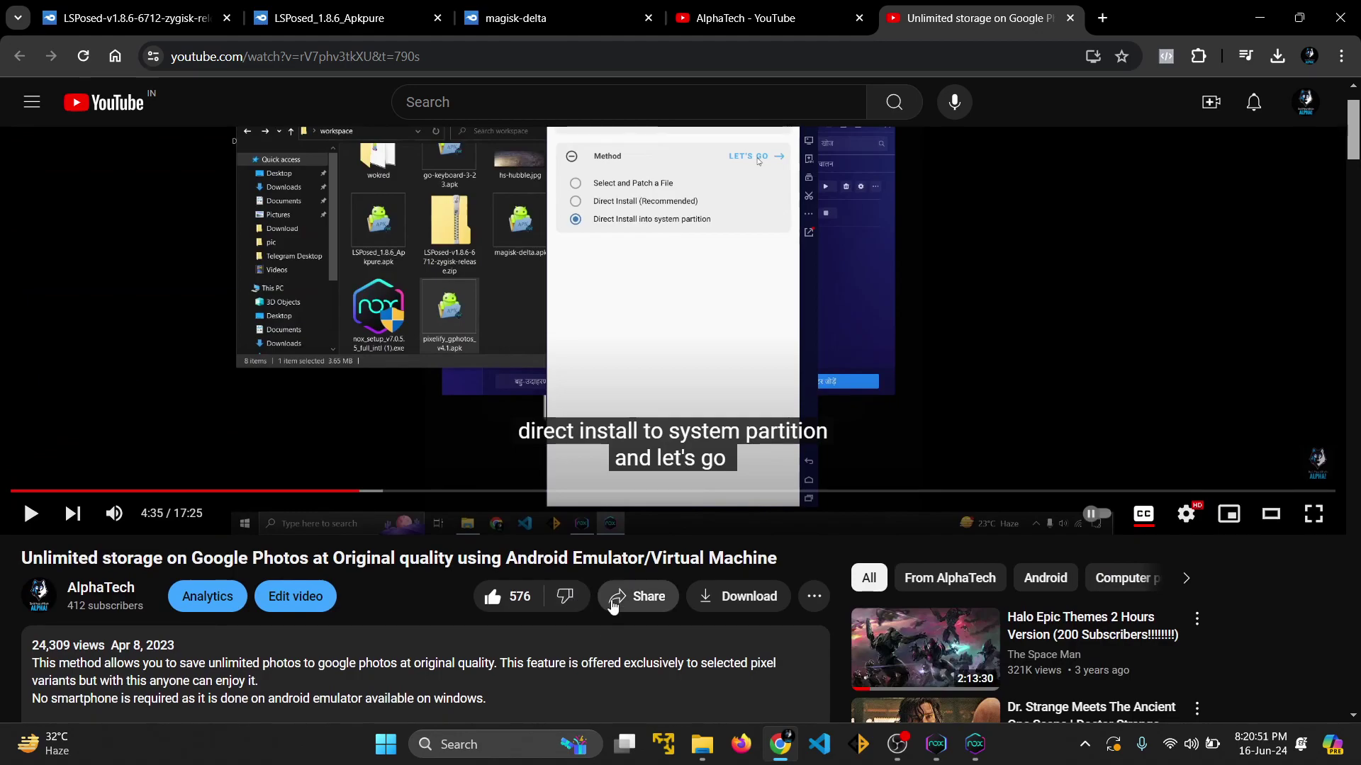
scroll(767, 353, "up", 1)
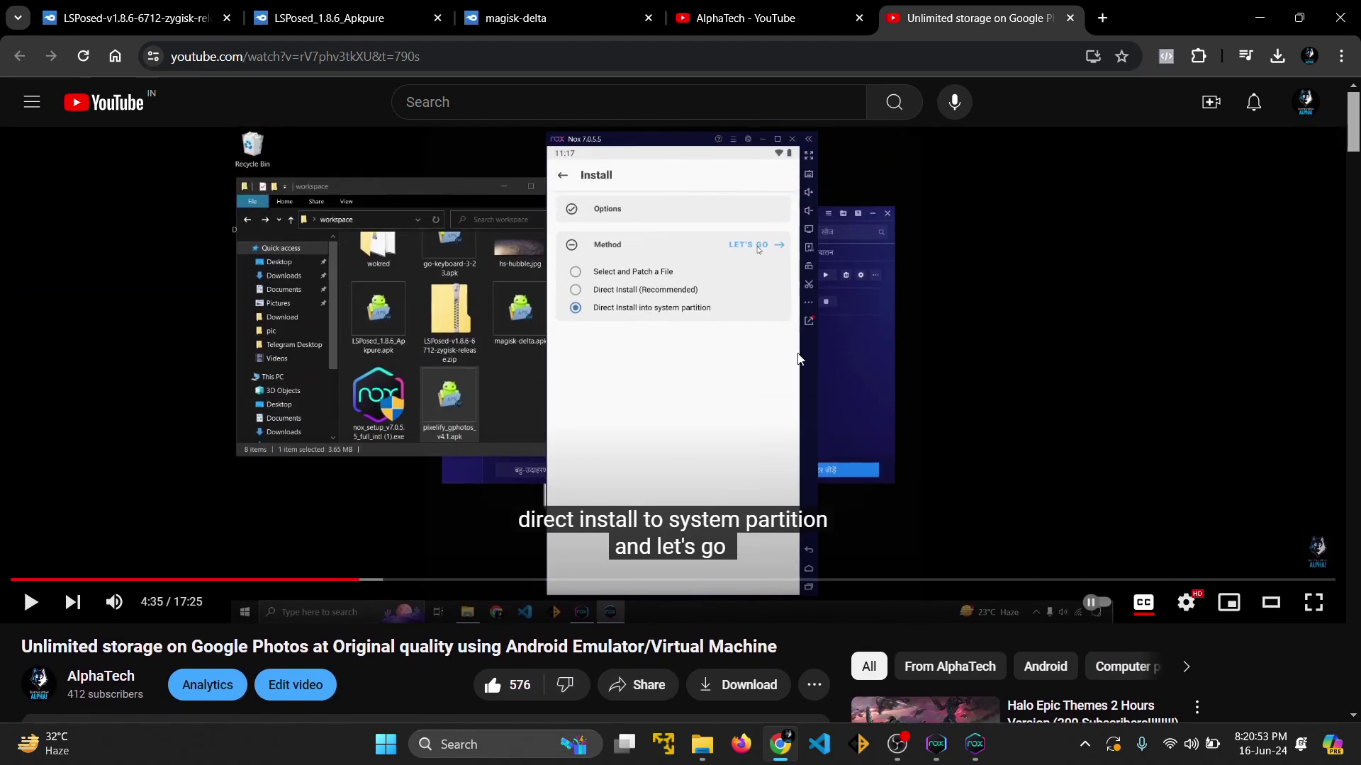